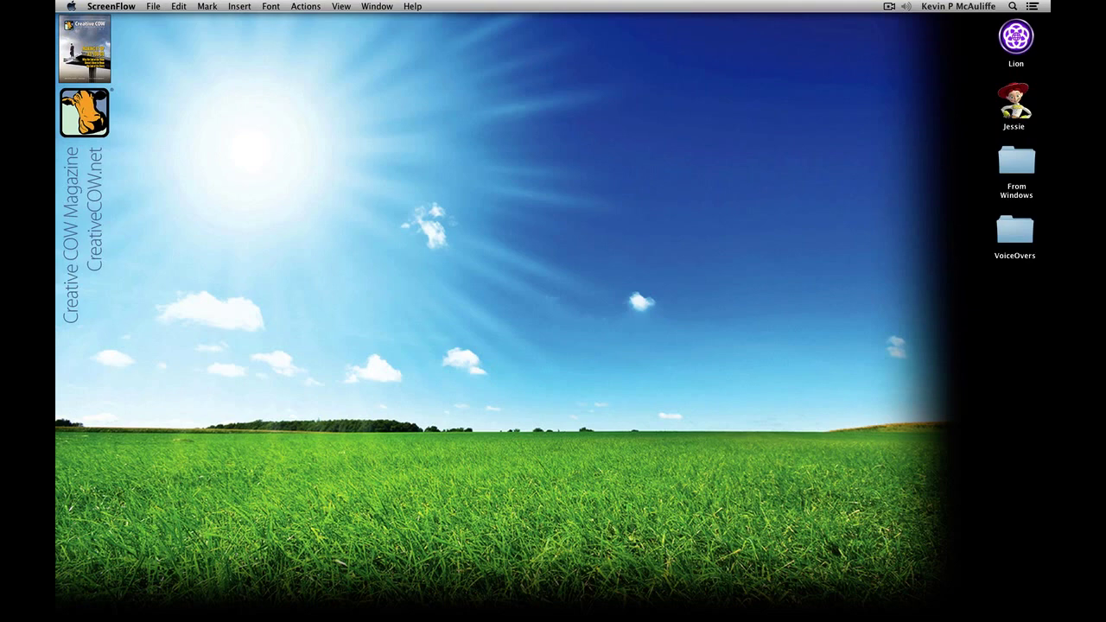
Step: Switch to the open Avid Symphony project
key("super+h")
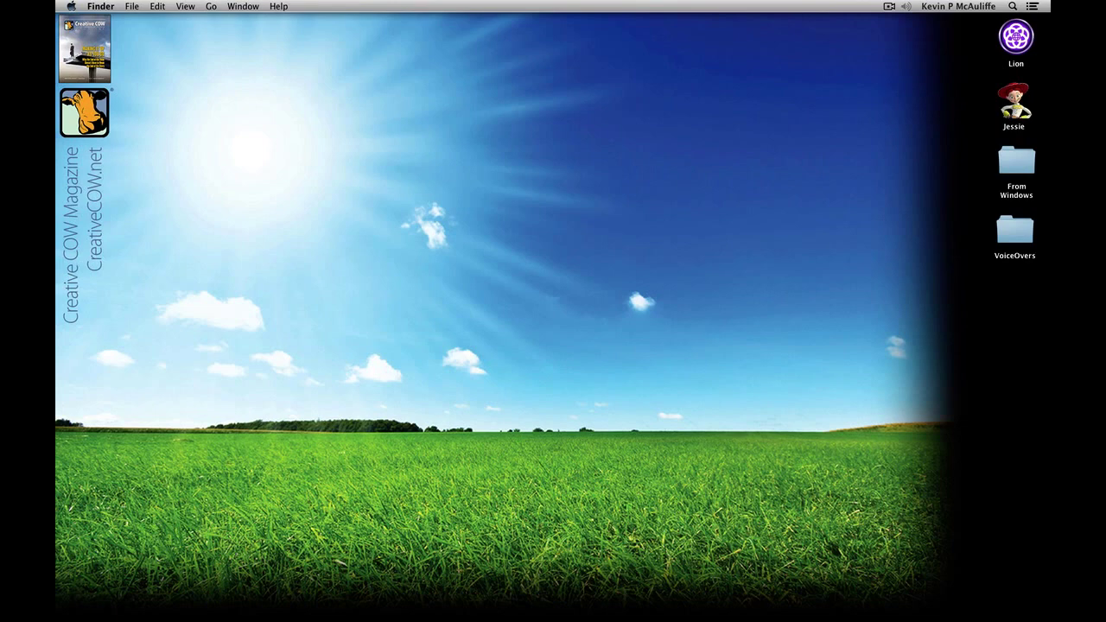
key("super+Tab")
key("super+Tab")
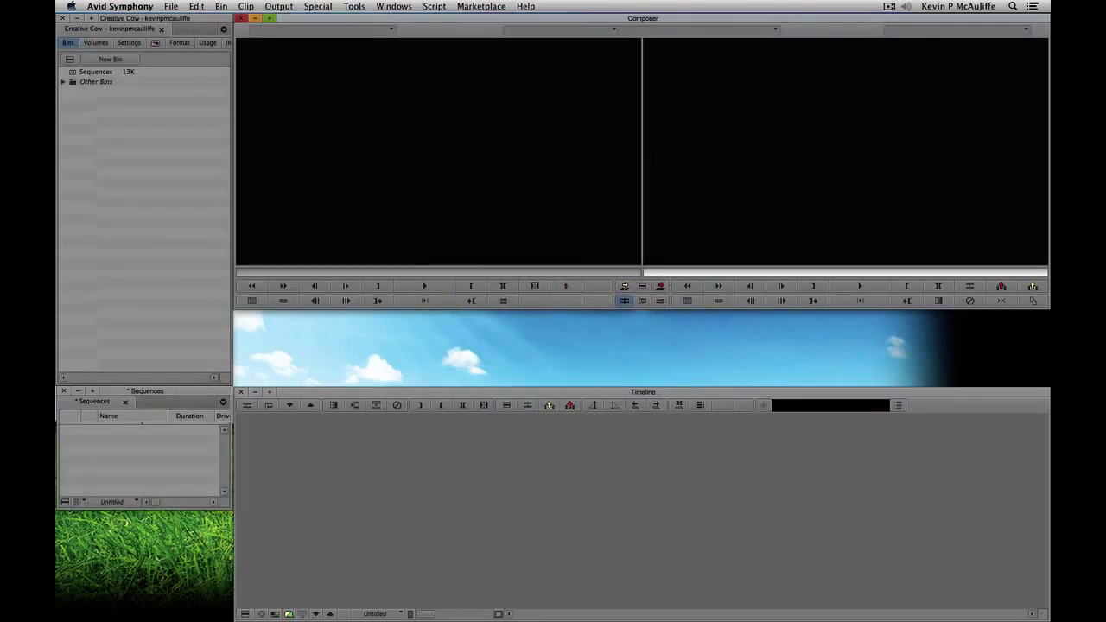
Step: Import Loud Dialogue.mp4.aif and Quiet Dialogue.mp4.aif from the VoiceOvers folder on the Desktop into the Sequences bin
left_click(114, 443)
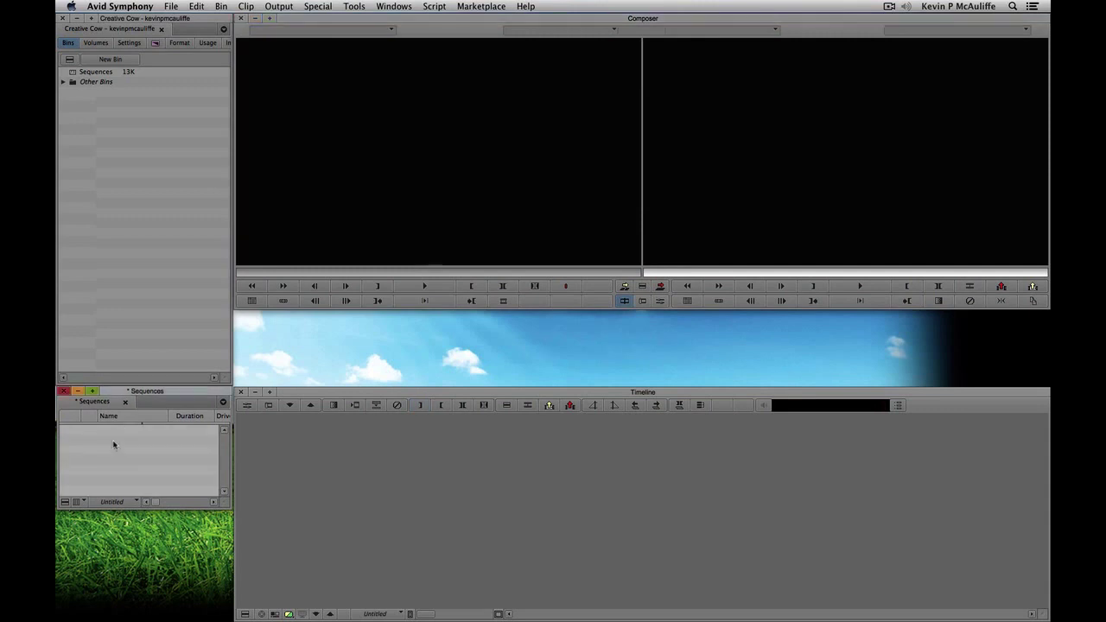
right_click(102, 438)
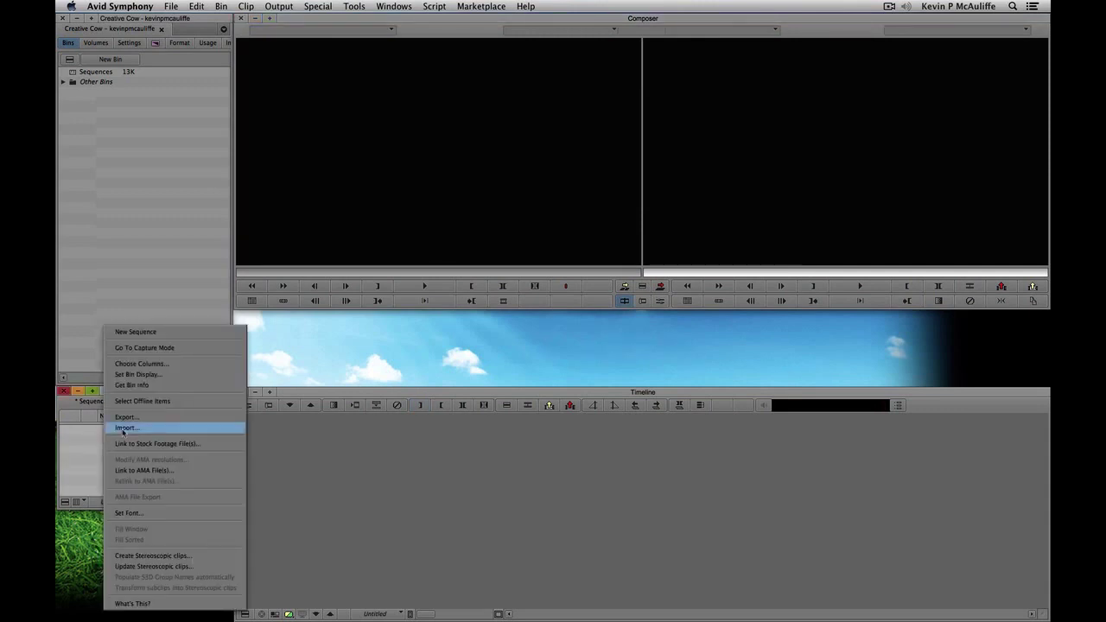
left_click(125, 428)
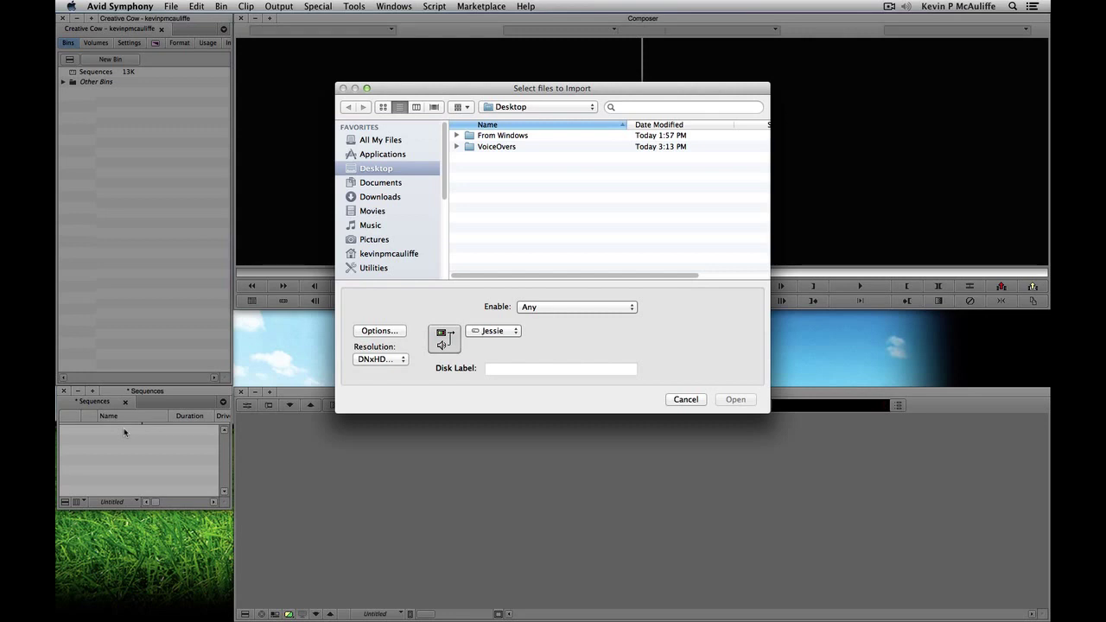
double_click(493, 147)
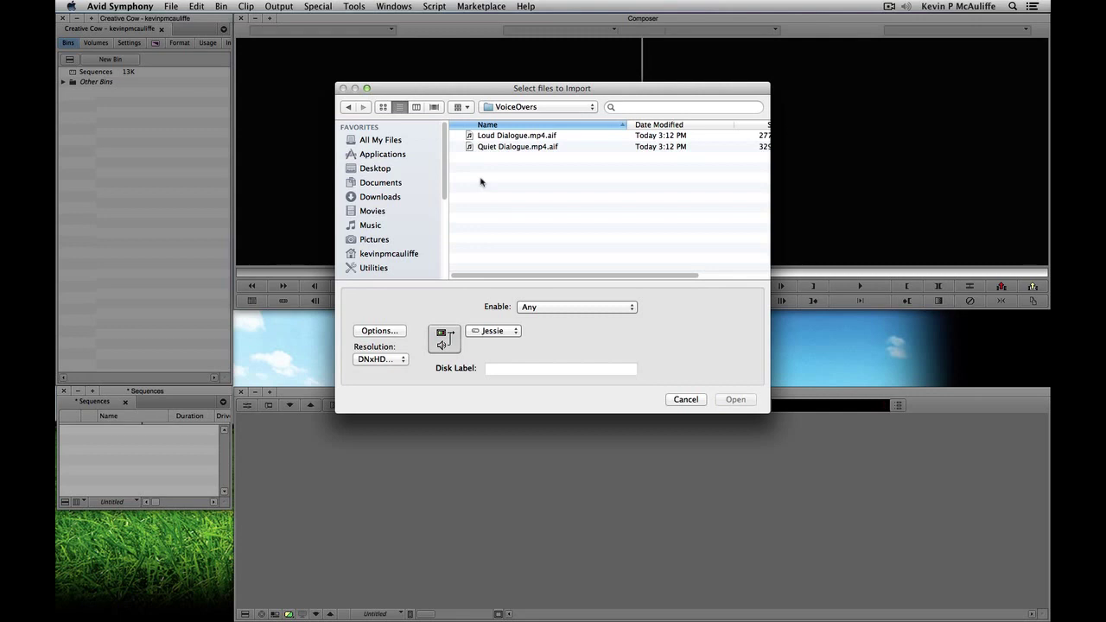
left_click(490, 147)
left_click(499, 138, "shift")
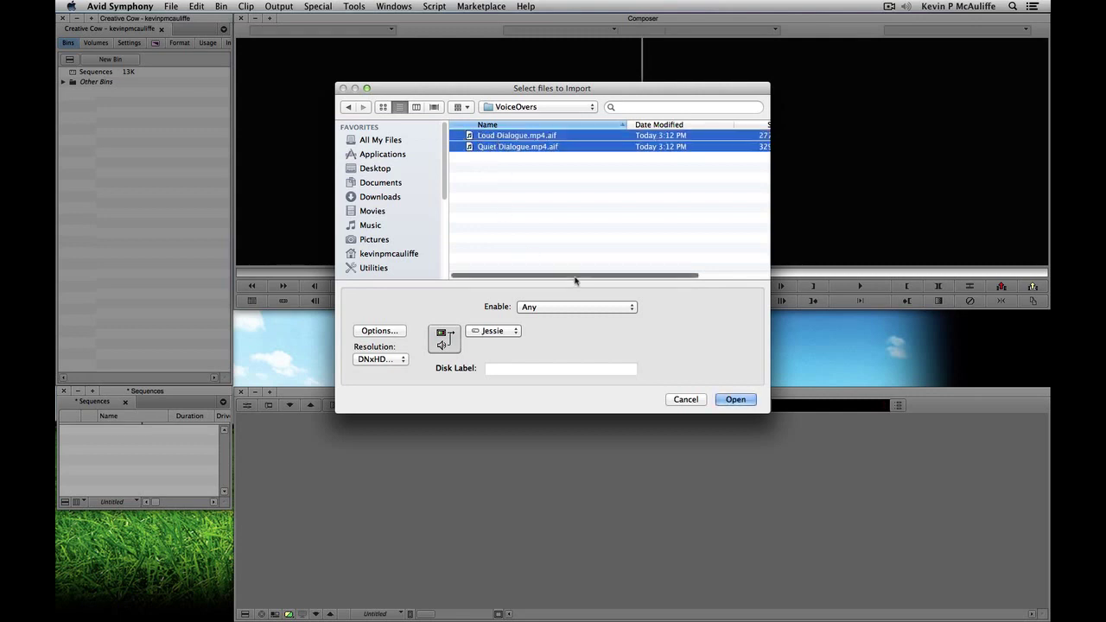
key("Return")
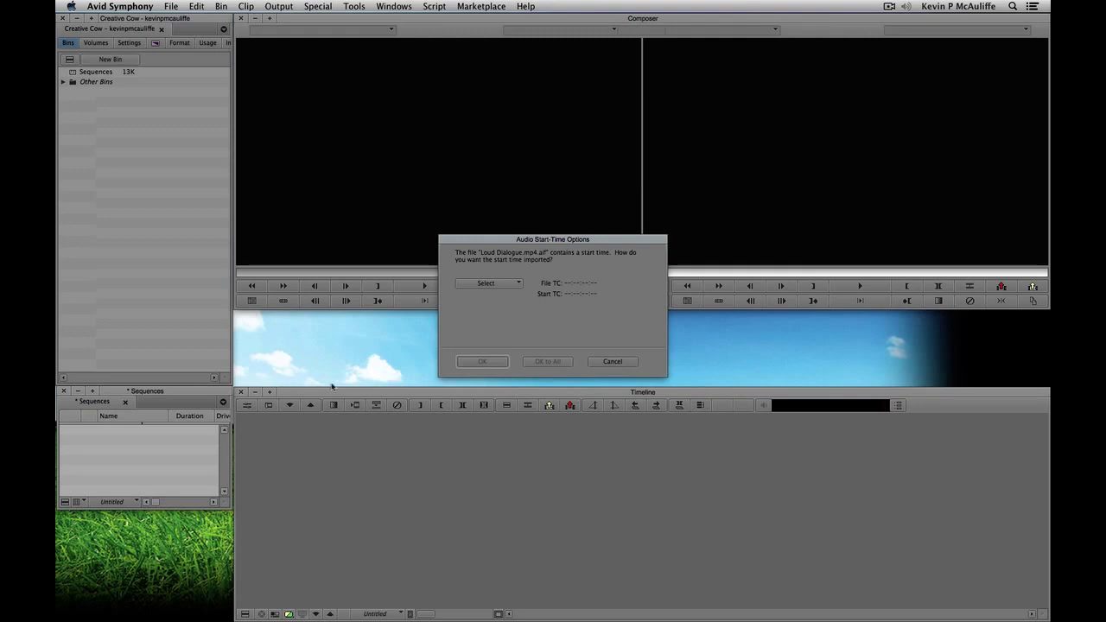
Step: Set the audio start-time frame rate to 23.98 and apply it to all the imported files
left_click(467, 284)
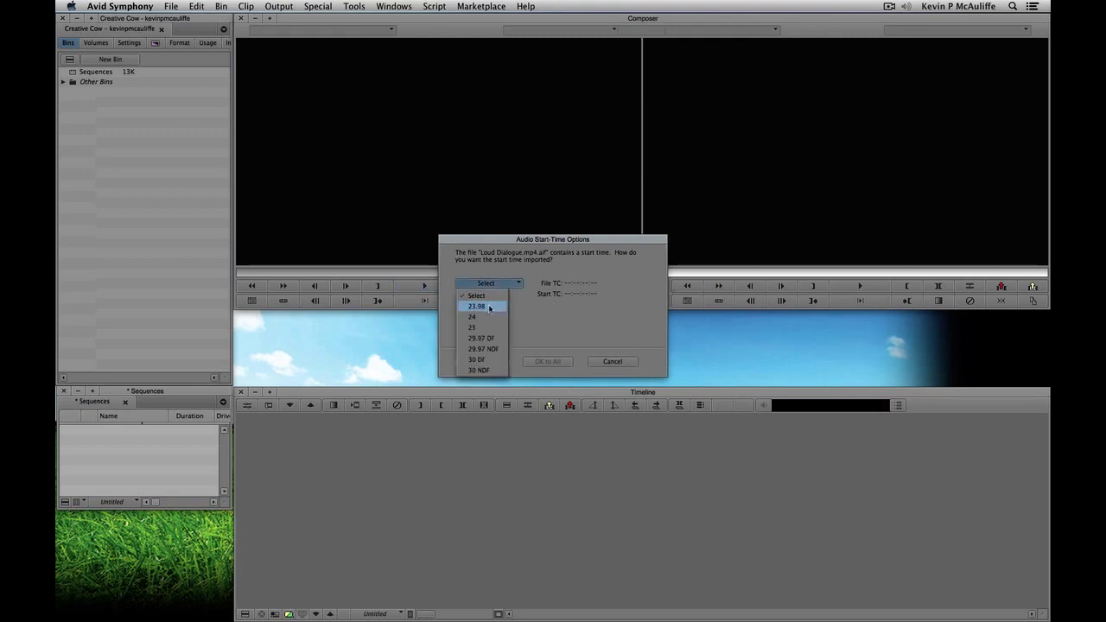
left_click(472, 307)
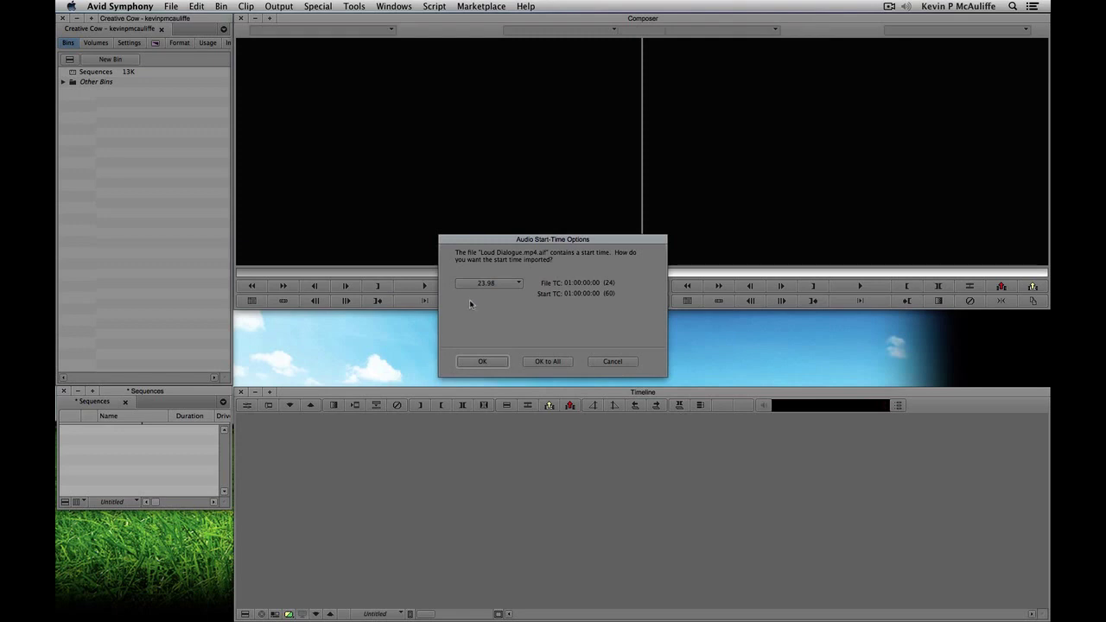
left_click(548, 362)
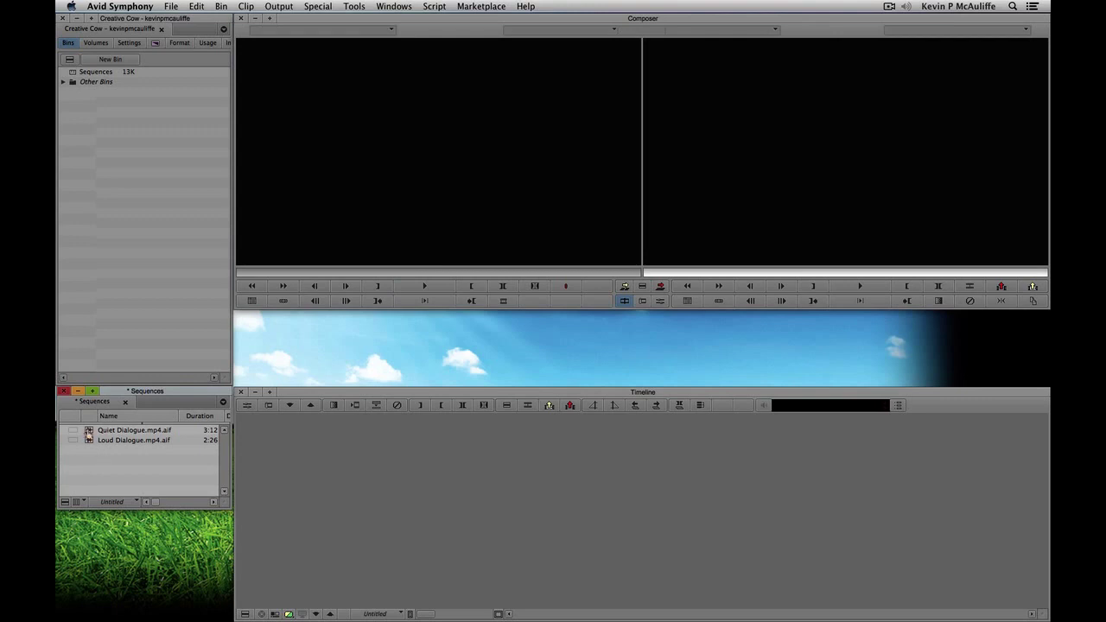
Step: Open the Audio Tool, place it over the project window and shrink it to fit its level meters
left_click(427, 201)
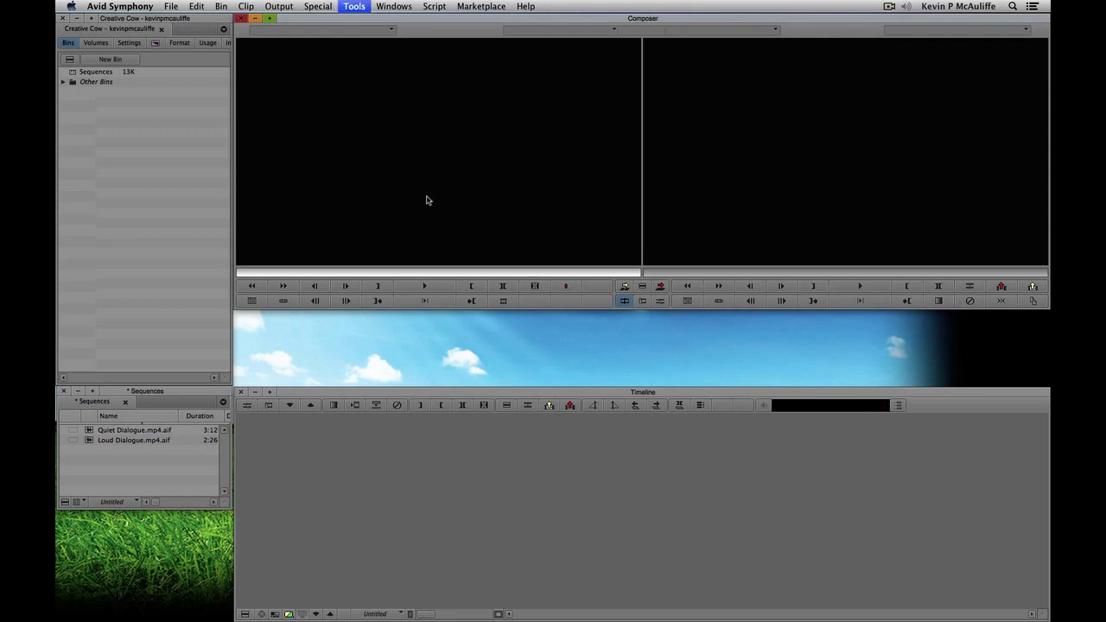
key("super+1")
left_click_drag(176, 192, 173, 41)
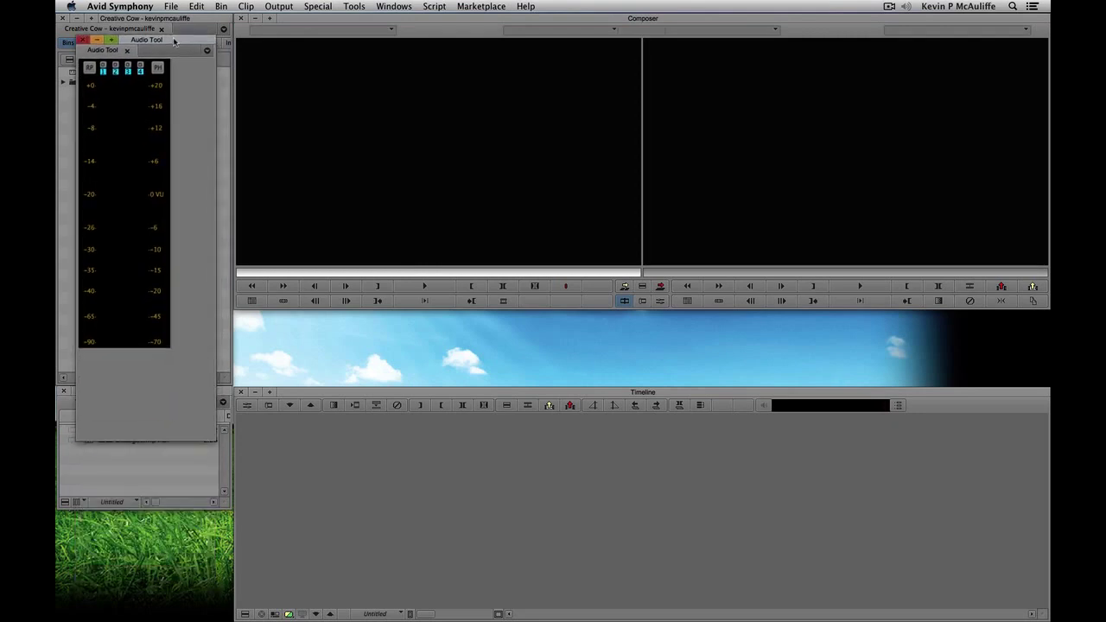
left_click_drag(212, 438, 173, 356)
Step: Load Quiet Dialogue.mp4.aif in the source monitor and play it to check its level on the Audio Tool
left_click(375, 222)
left_click_drag(104, 431, 370, 215)
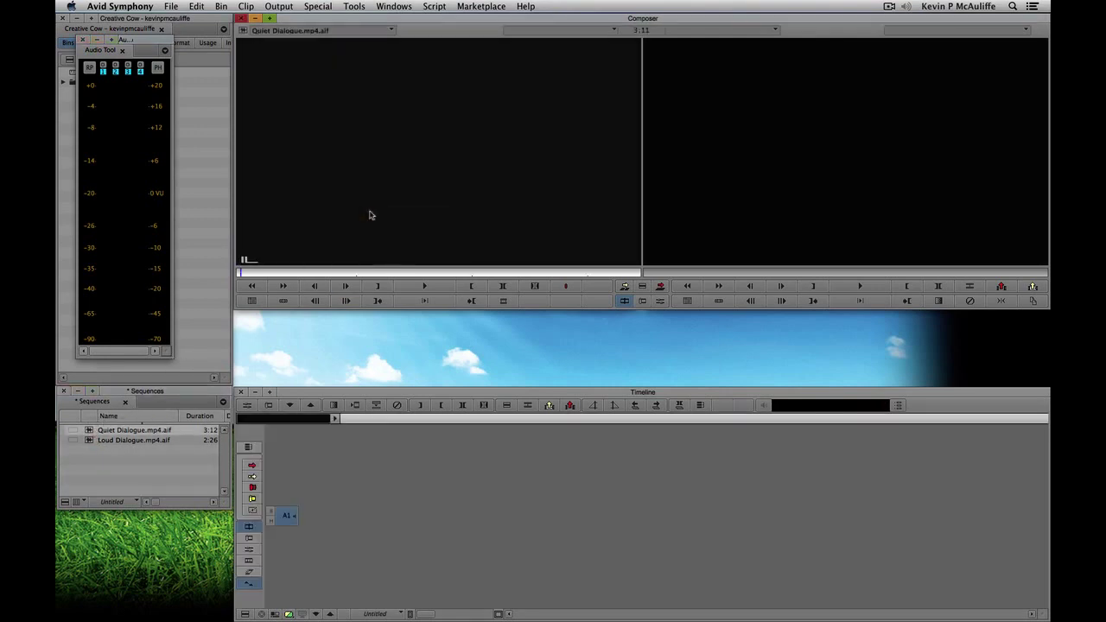
key("space")
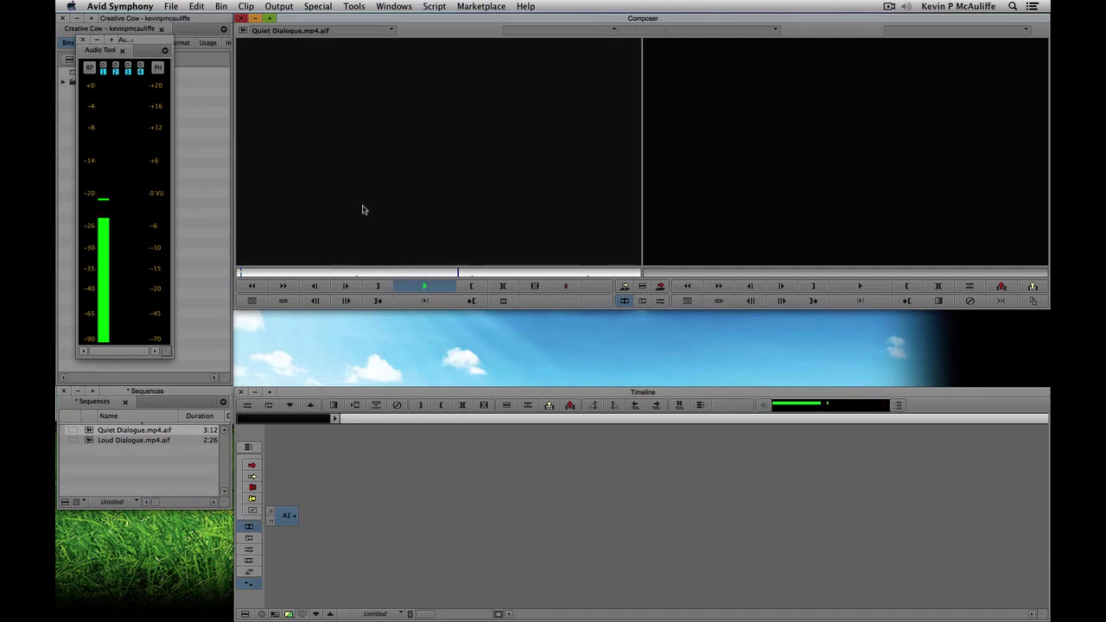
key("space")
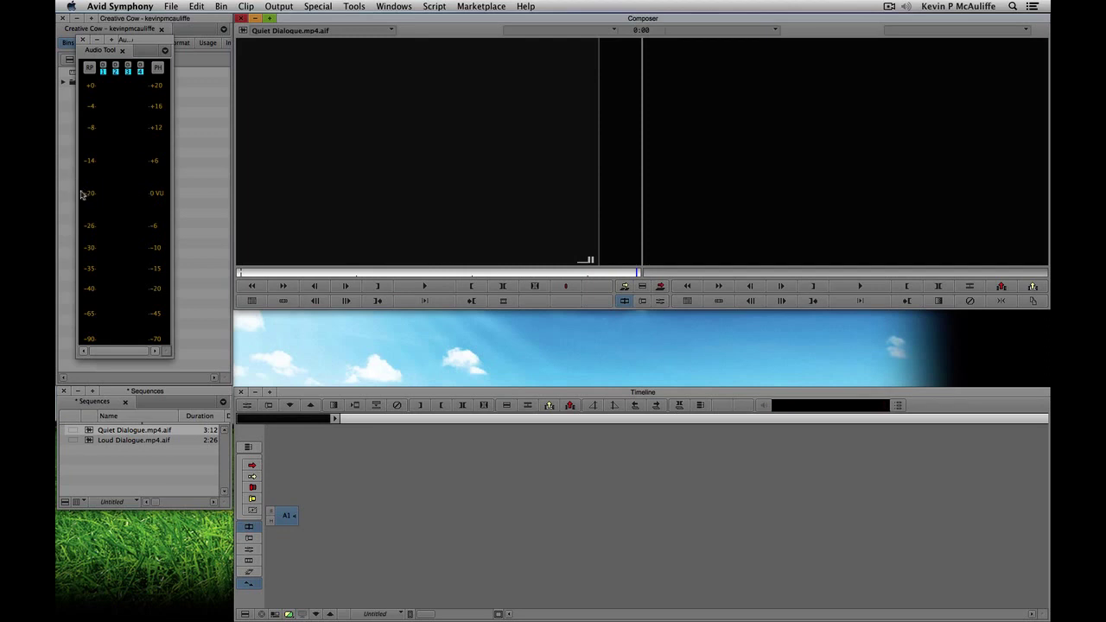
Step: Load Loud Dialogue.mp4.aif in the source monitor and play it to compare its level on the Audio Tool
left_click(89, 441)
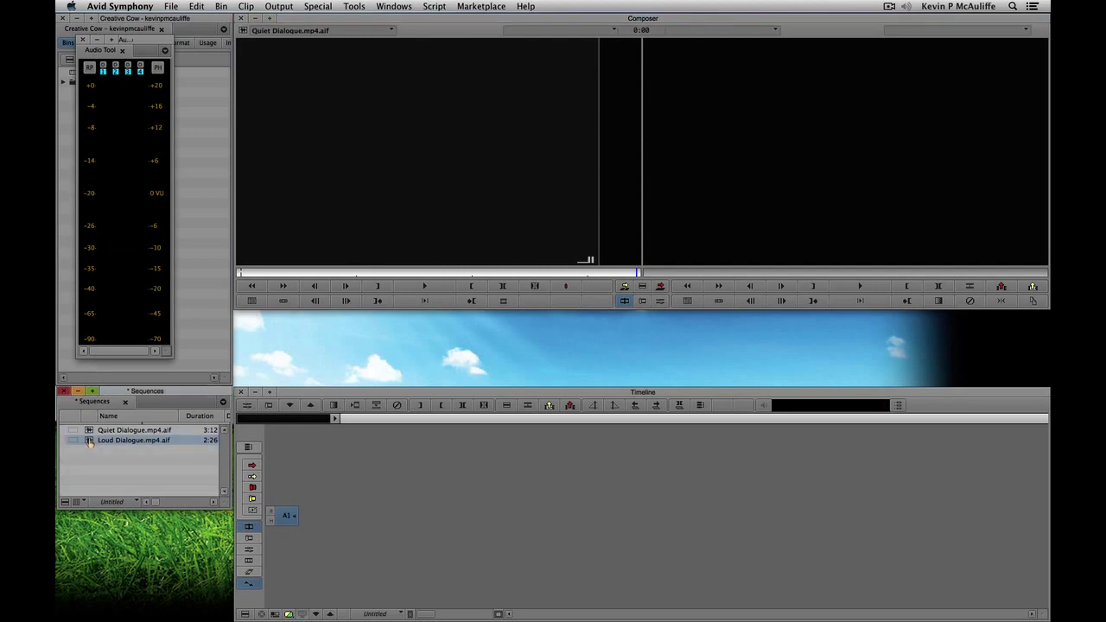
left_click_drag(363, 216, 363, 216)
key("space")
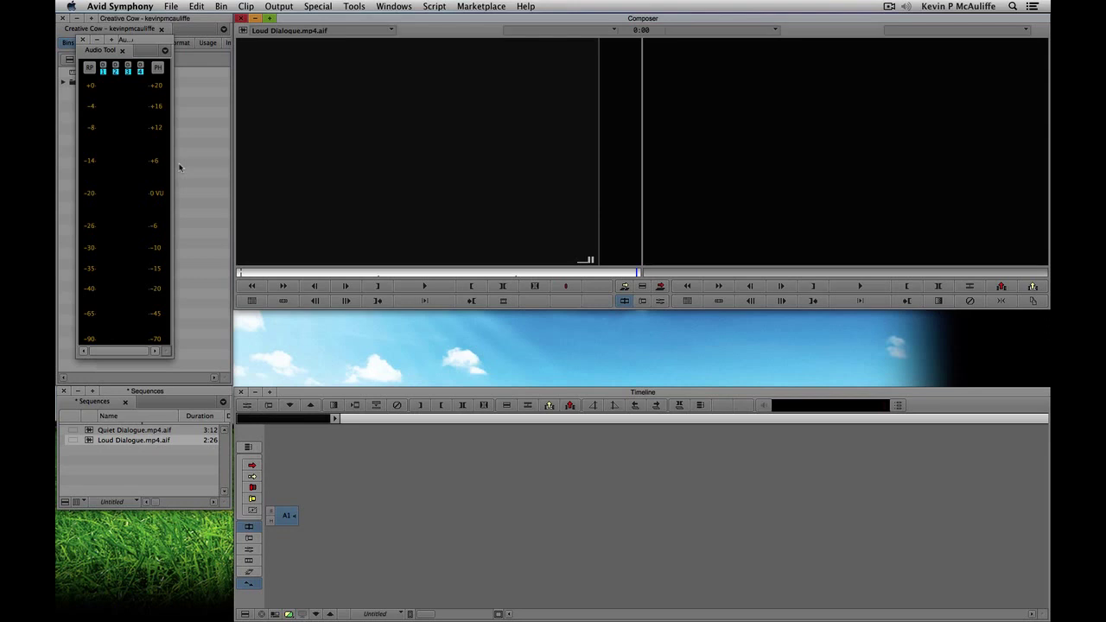
Step: Splice Quiet Dialogue.mp4.aif into a new sequence, followed directly by Loud Dialogue.mp4.aif on track A1
left_click_drag(87, 431, 376, 210)
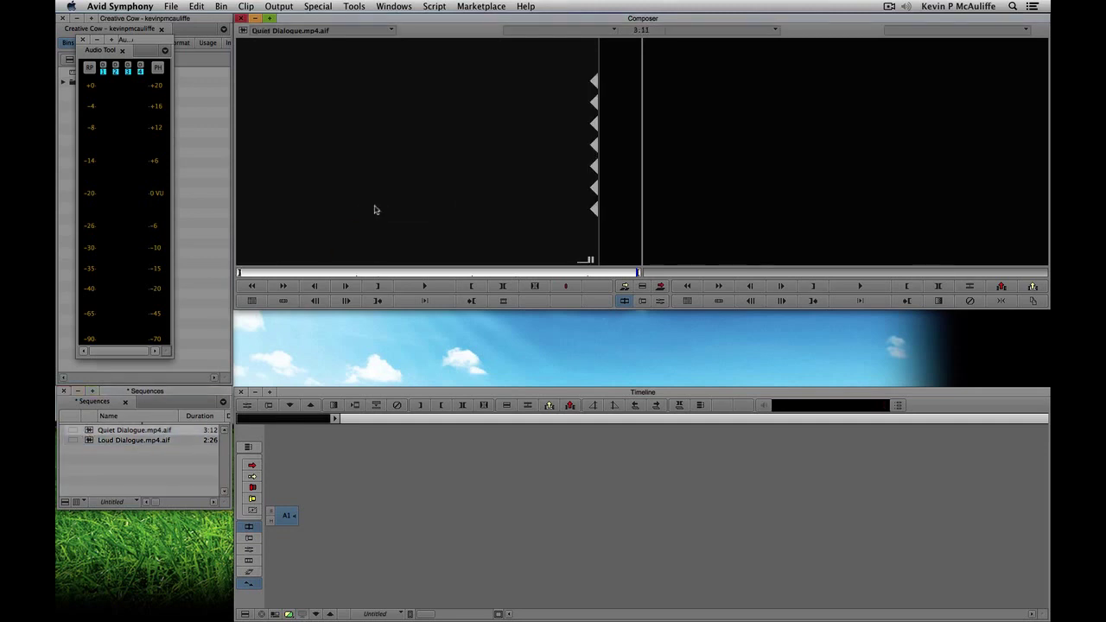
key("v")
left_click(647, 505)
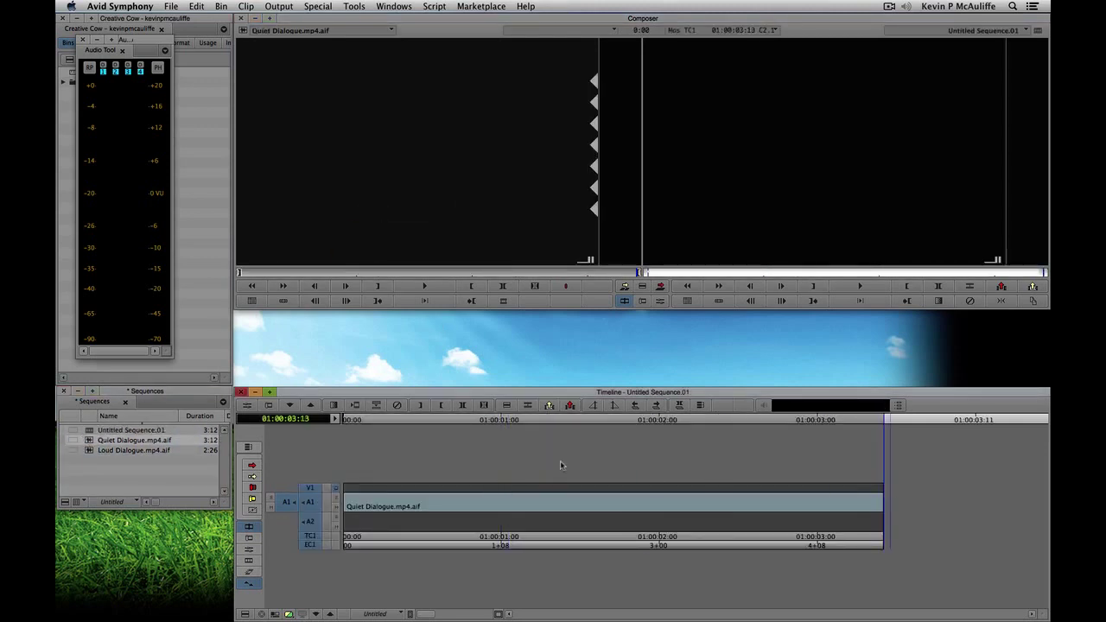
left_click_drag(86, 451, 366, 222)
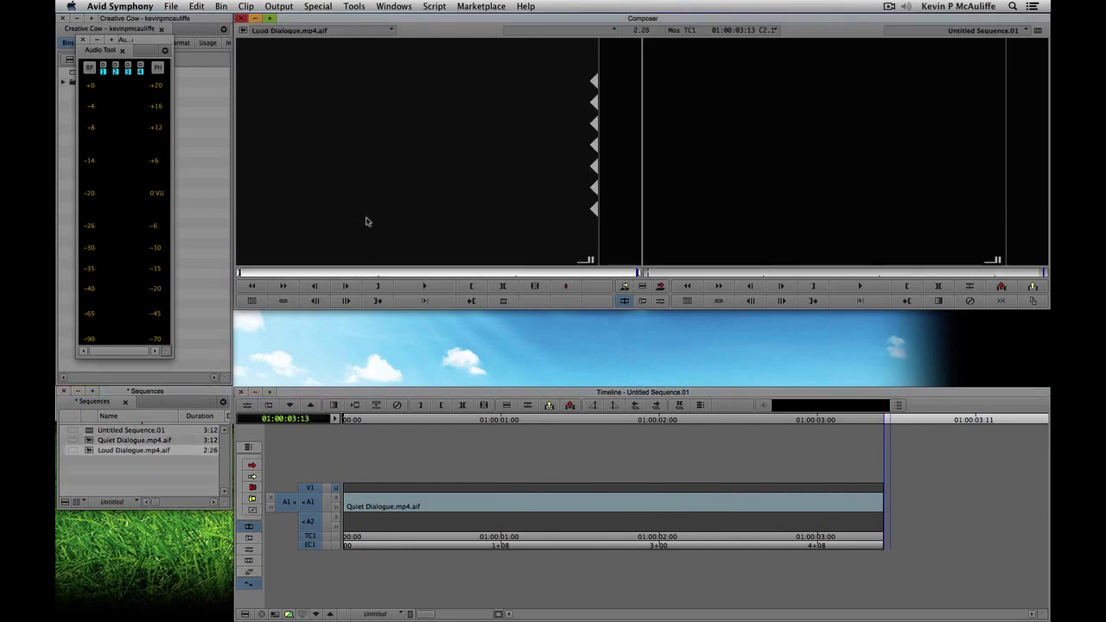
key("v")
Step: Play the sequence from its start to compare both clips' levels, and park the playhead at 01:00:01:21
left_click(553, 517)
key("Home")
key("space")
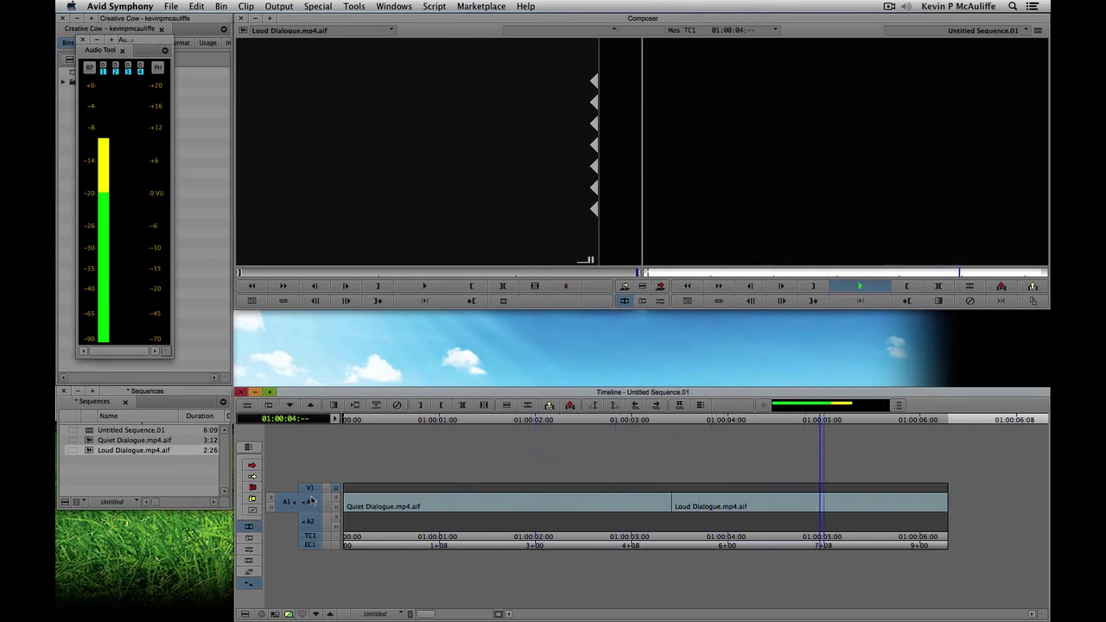
left_click_drag(496, 537, 512, 537)
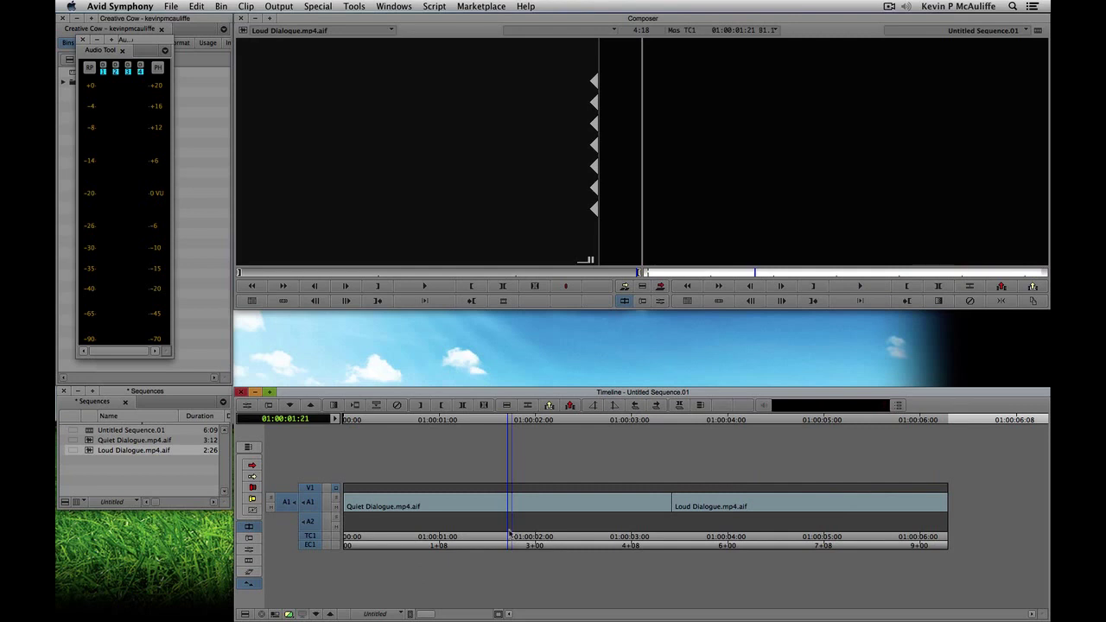
Step: Close the Audio Tool and open the Audio Mixer, placing it over the project window
left_click(358, 6)
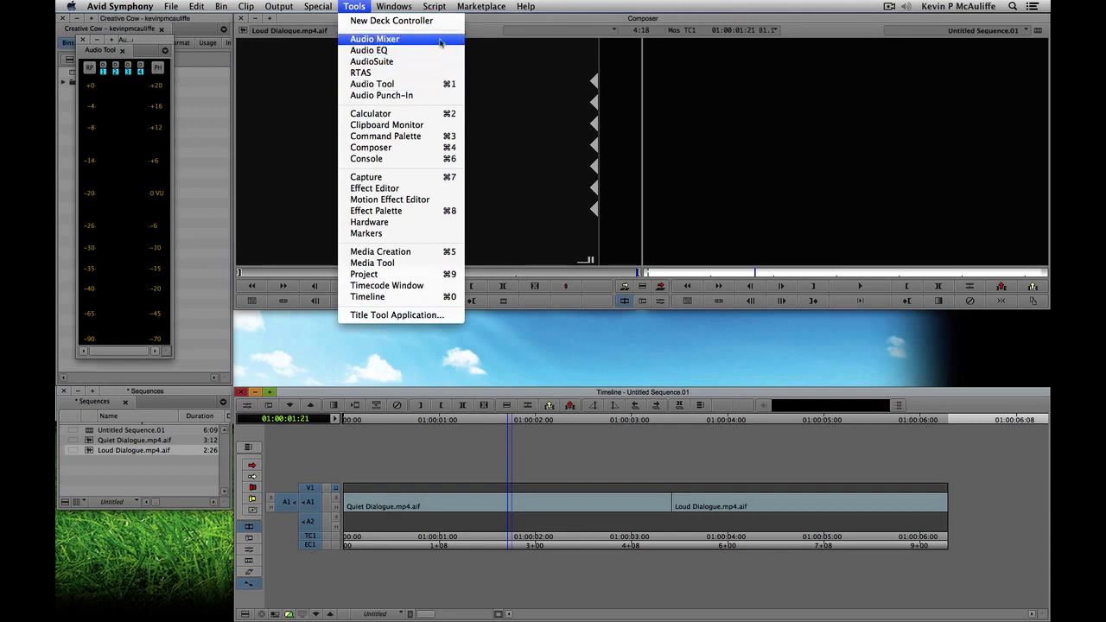
left_click(697, 142)
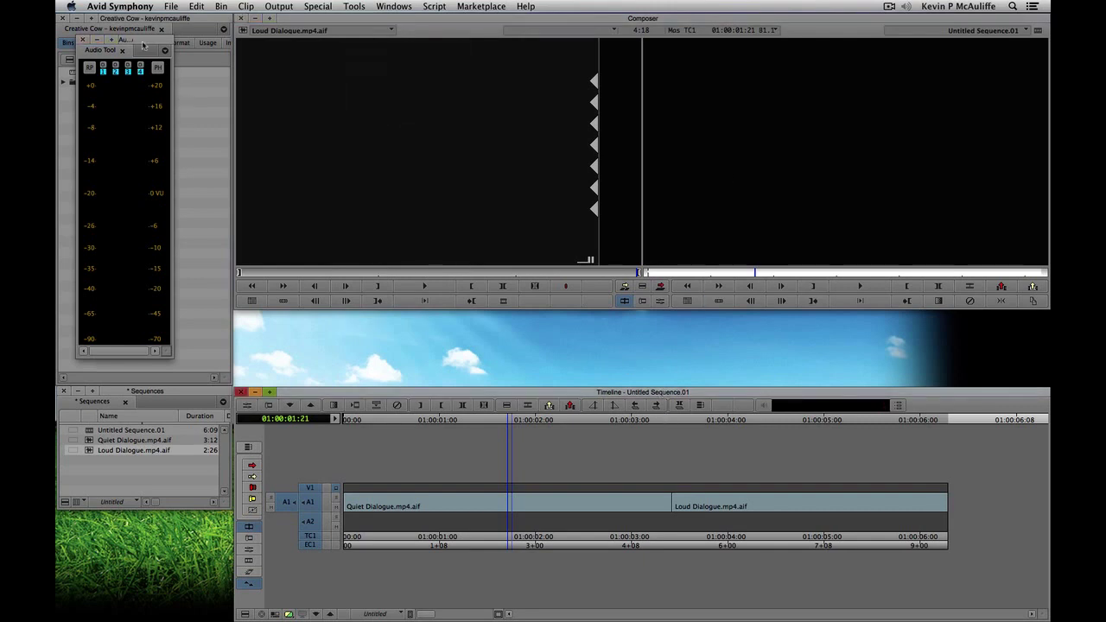
left_click_drag(145, 41, 190, 158)
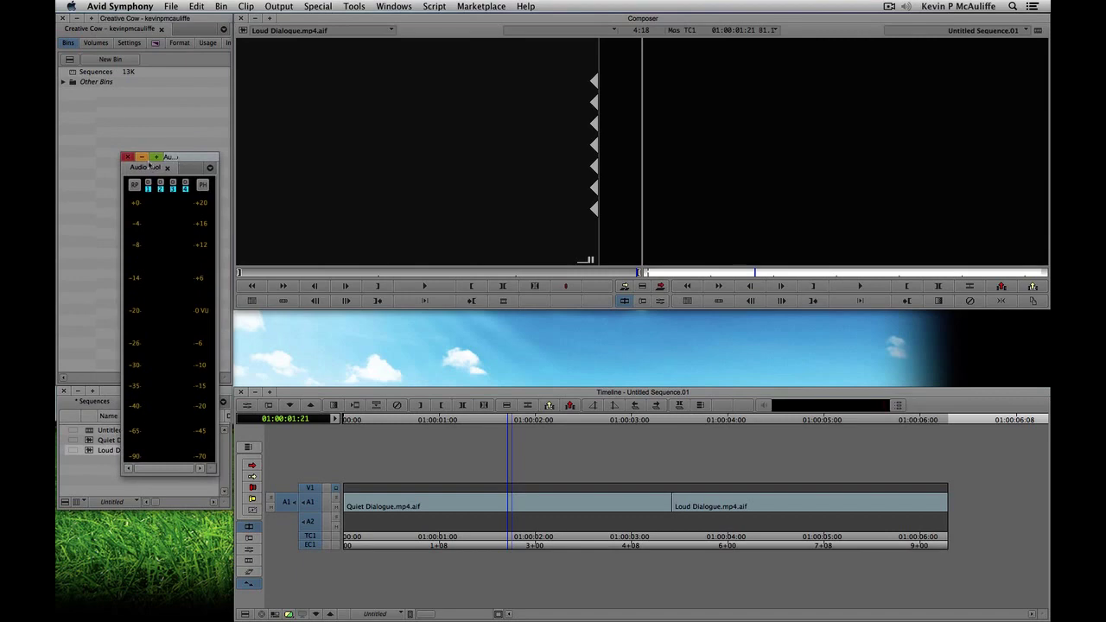
left_click(127, 157)
left_click(355, 6)
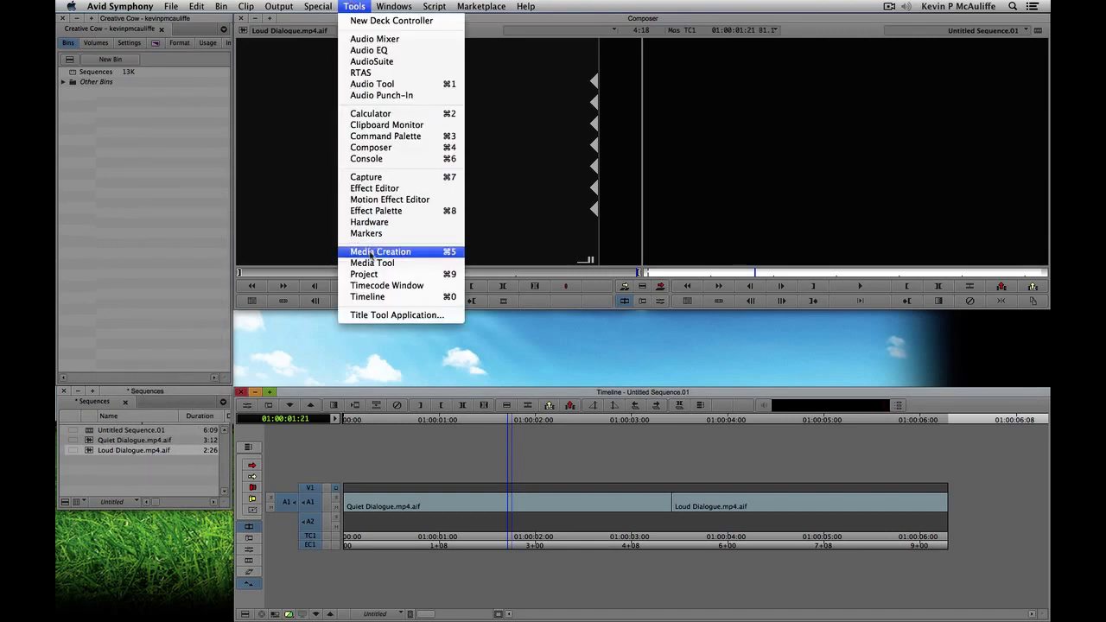
left_click(392, 41)
mouse_move(173, 23)
left_mouse_down()
mouse_move(241, 76)
mouse_move(351, 108)
mouse_move(265, 88)
mouse_move(179, 43)
left_mouse_up()
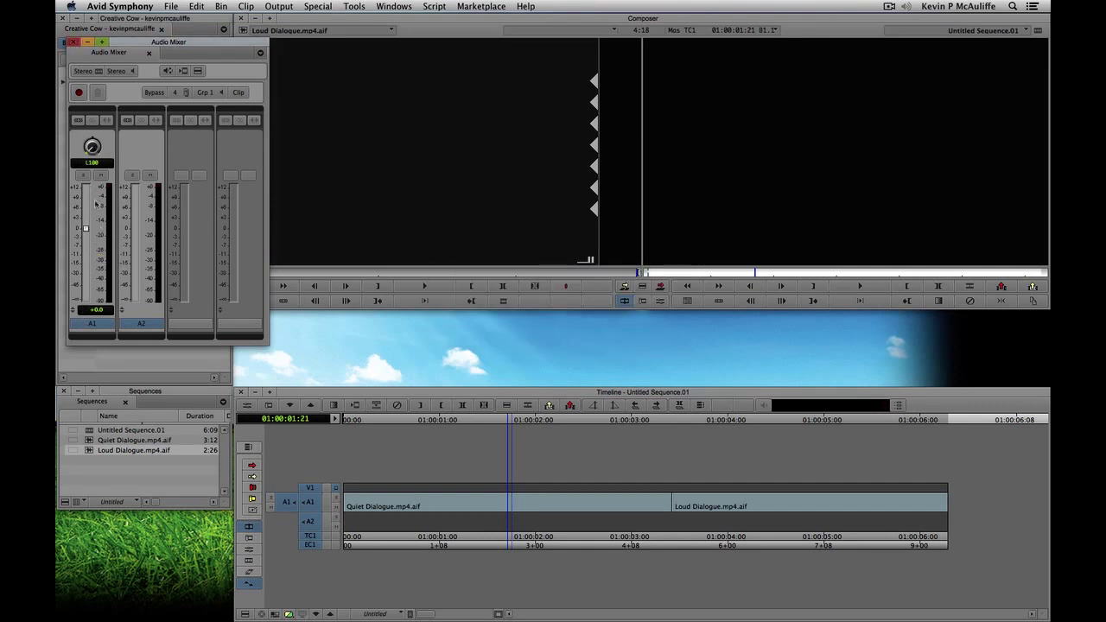
Step: Reopen the Audio Tool beside the Audio Mixer and play the sequence from its start to compare both meters
left_click_drag(443, 513, 310, 501)
left_click_drag(177, 43, 426, 41)
key("super+1")
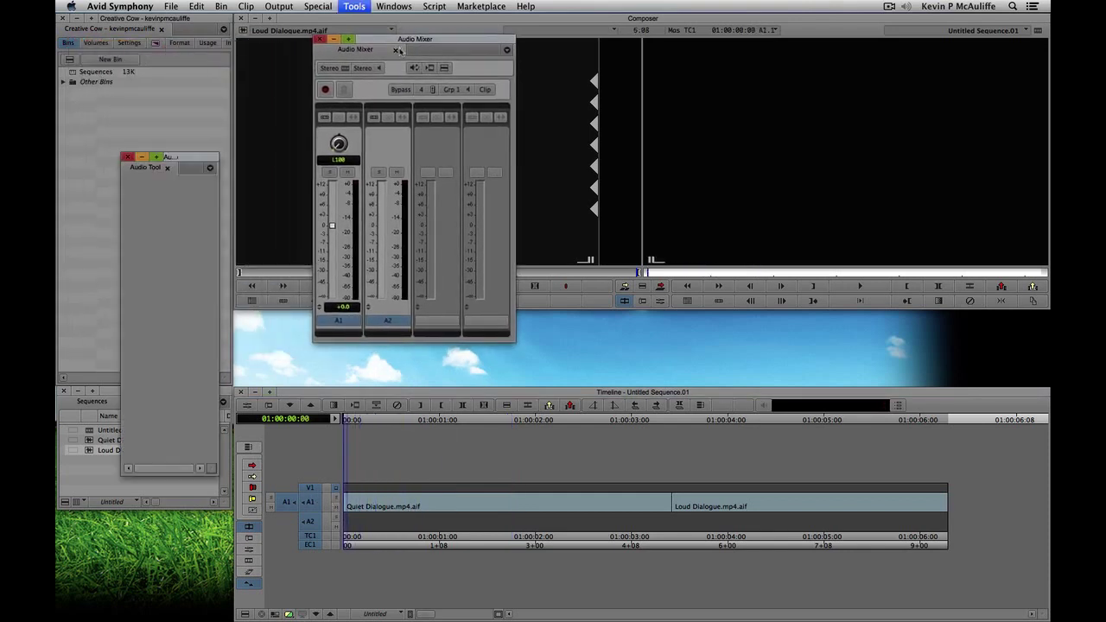
left_click_drag(188, 156, 199, 27)
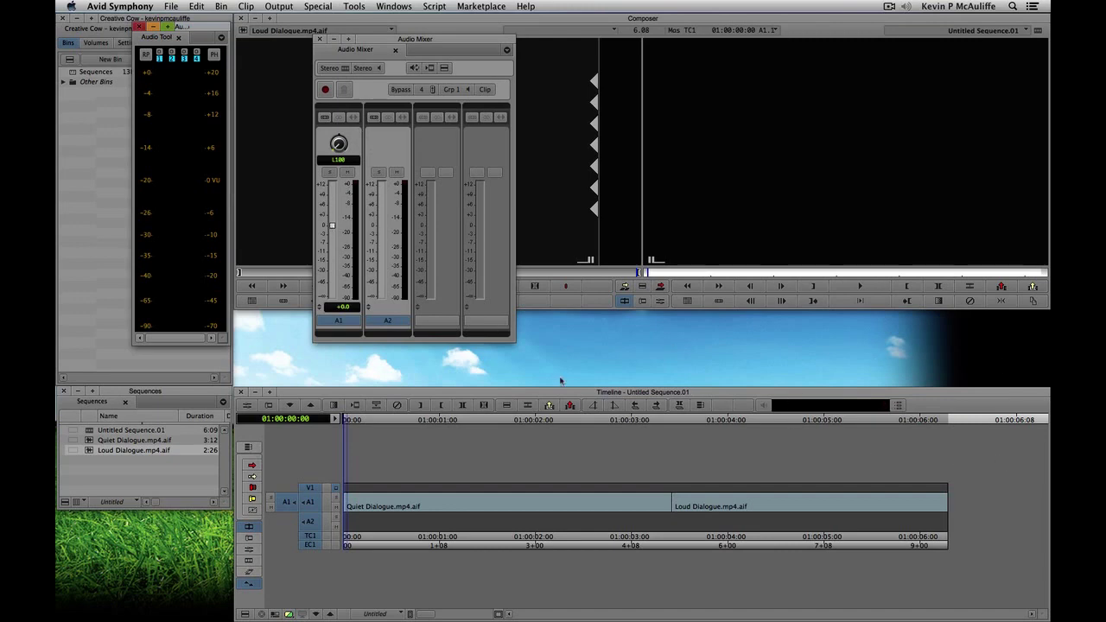
key("space")
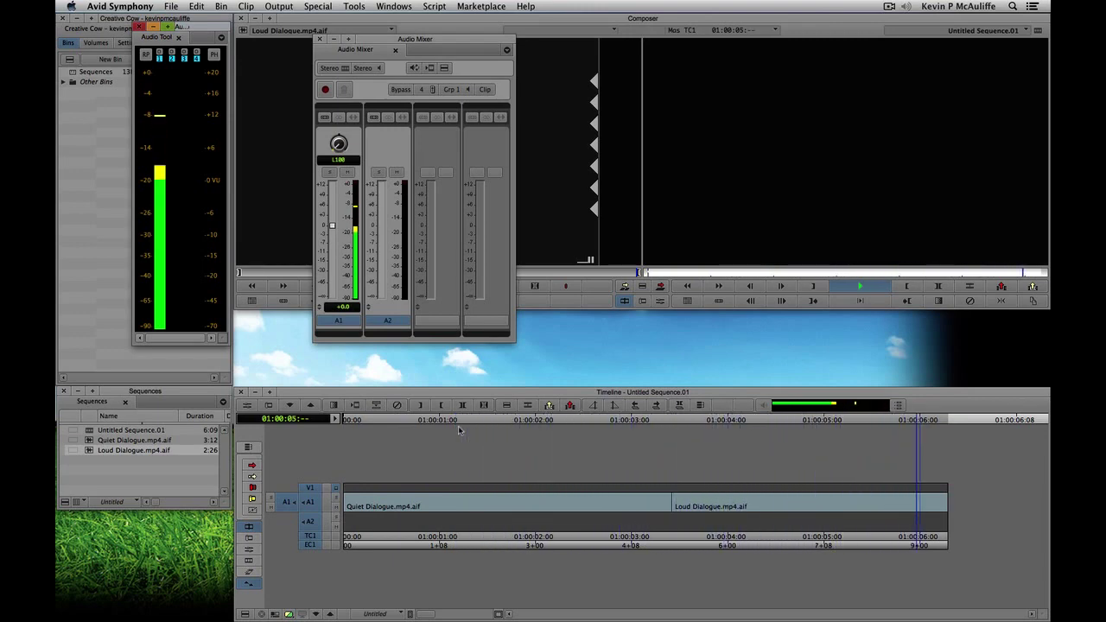
left_click(412, 300)
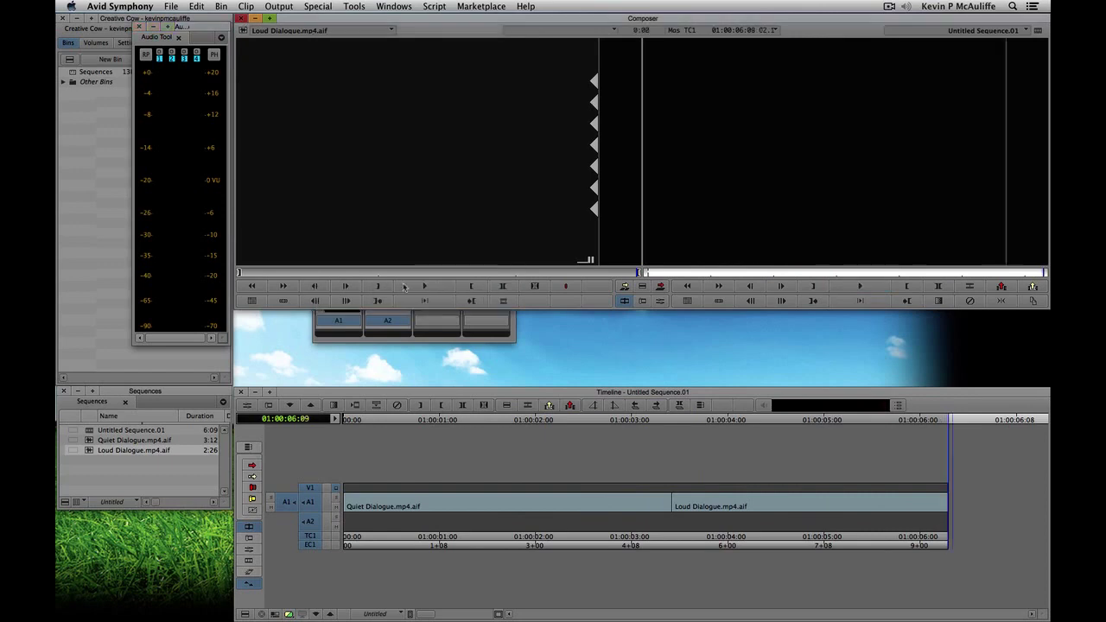
left_click(513, 334)
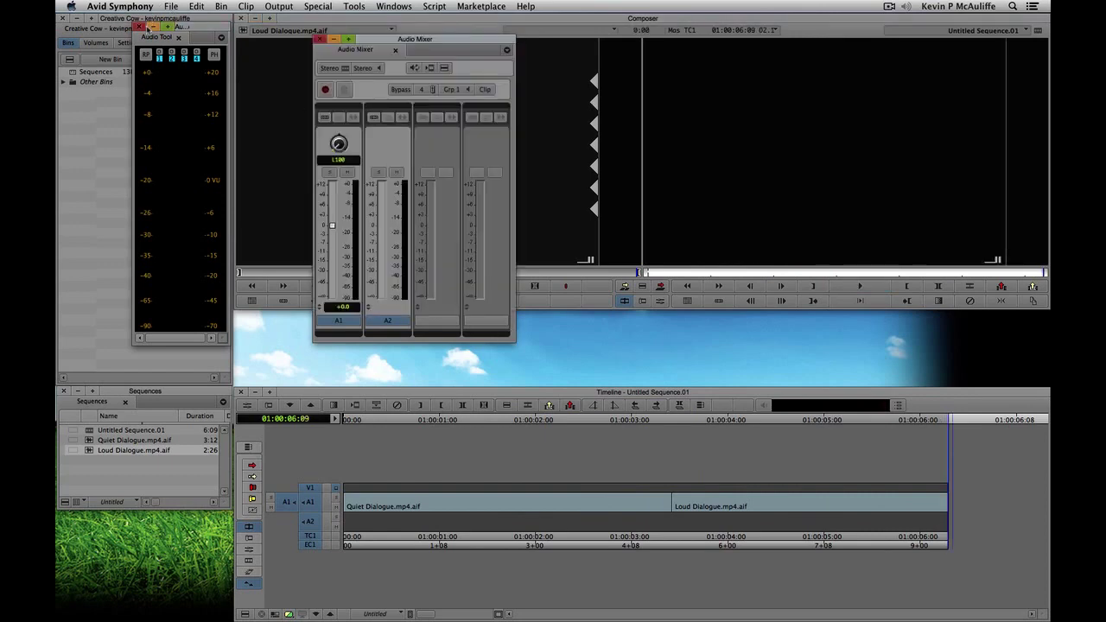
Step: Close the Audio Tool, place the Audio Mixer over the project window again, and park the playhead in the Quiet Dialogue clip at 01:00:00:16
left_click(140, 27)
left_click_drag(375, 40, 140, 63)
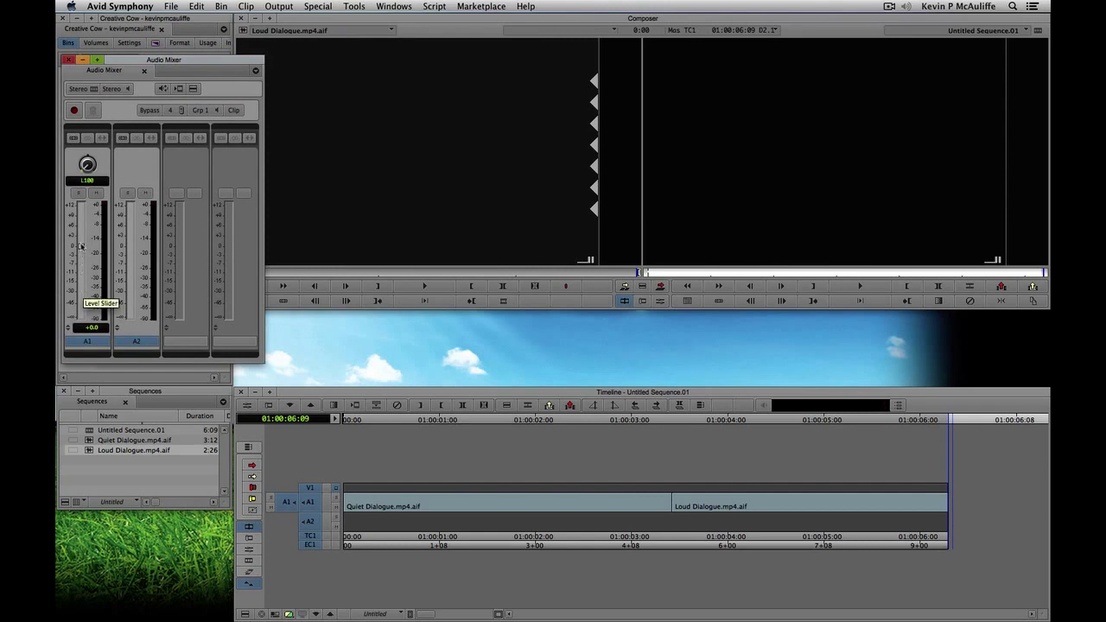
left_click_drag(484, 495, 398, 495)
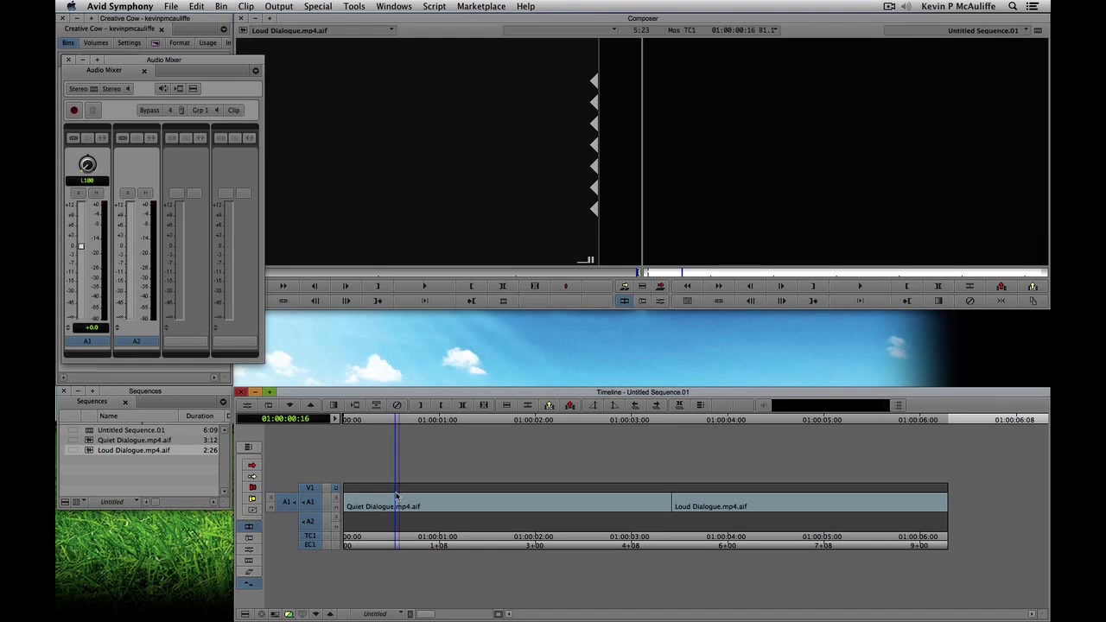
Step: Park the playhead at the sequence start, place the Audio Mixer over the Composer's record monitor, and open the Audio Tool
left_click_drag(397, 497, 339, 503)
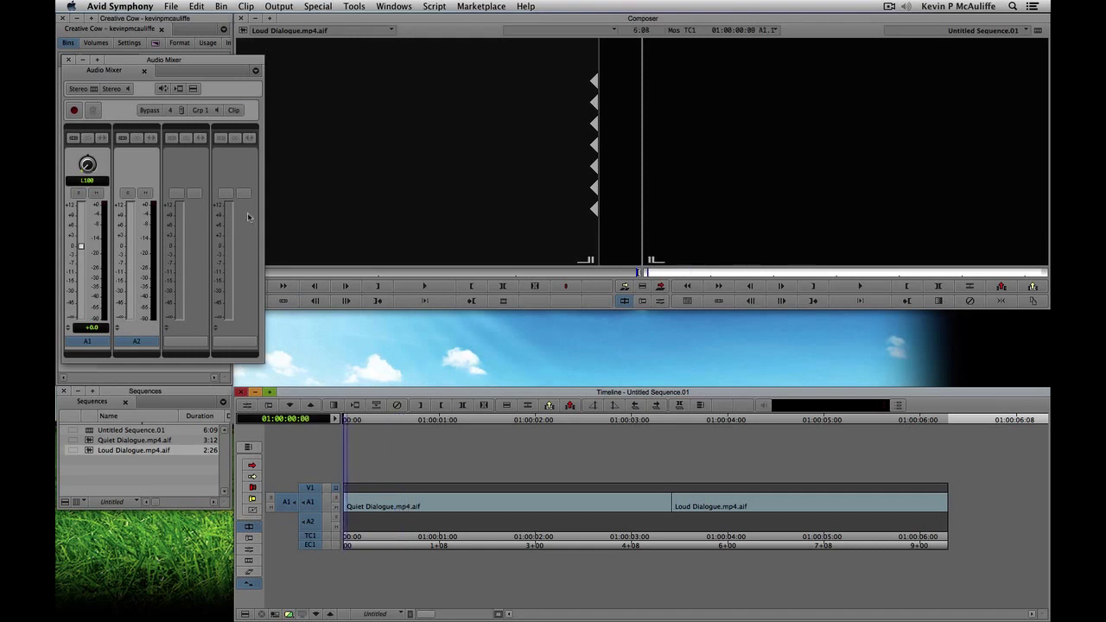
left_click_drag(202, 64, 858, 102)
key("super+1")
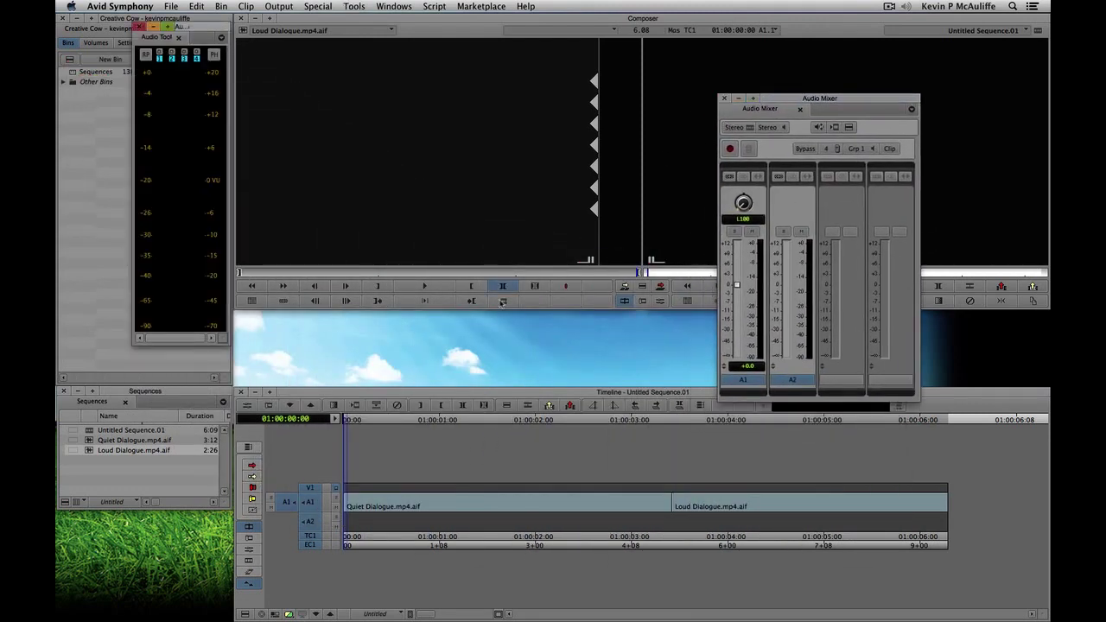
Step: Play the Quiet Dialogue clip from its start to check its meters, and stop at 01:00:02:01
left_click(386, 465)
key("Home")
key("space")
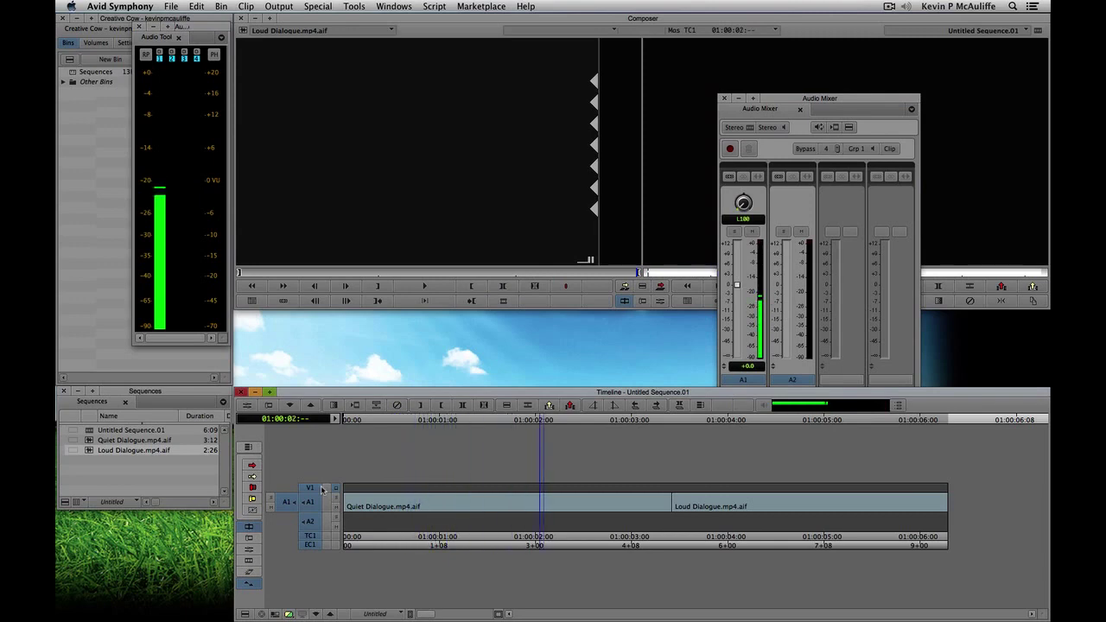
key("space")
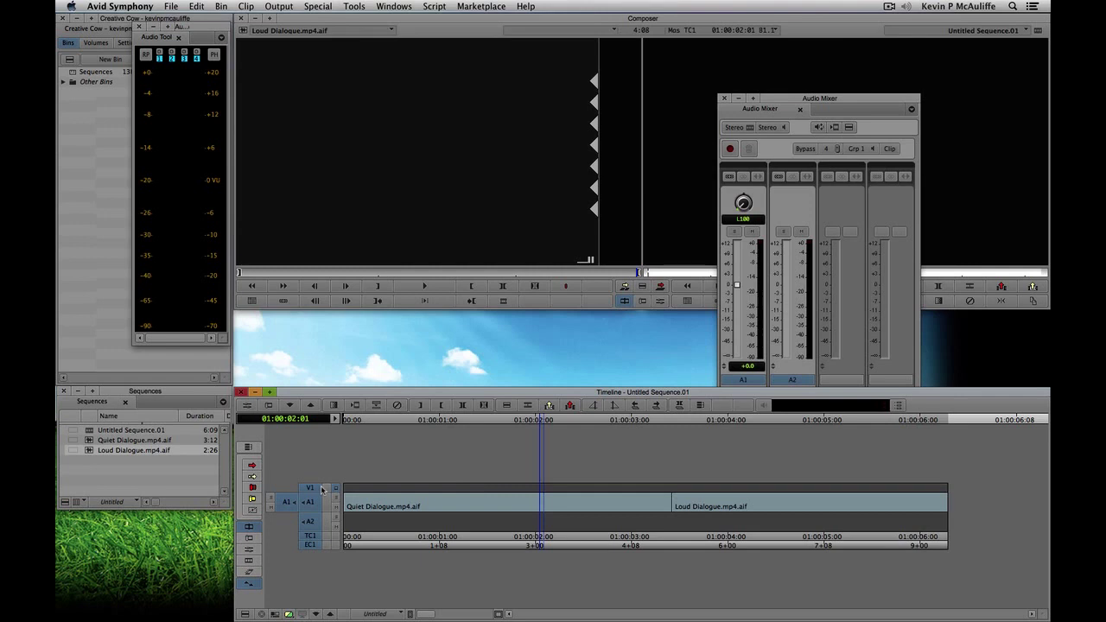
Step: Place the Audio Mixer over the project window and raise the A1 level of the Quiet Dialogue clip to +5.0
left_click(780, 101)
left_click_drag(780, 100, 165, 123)
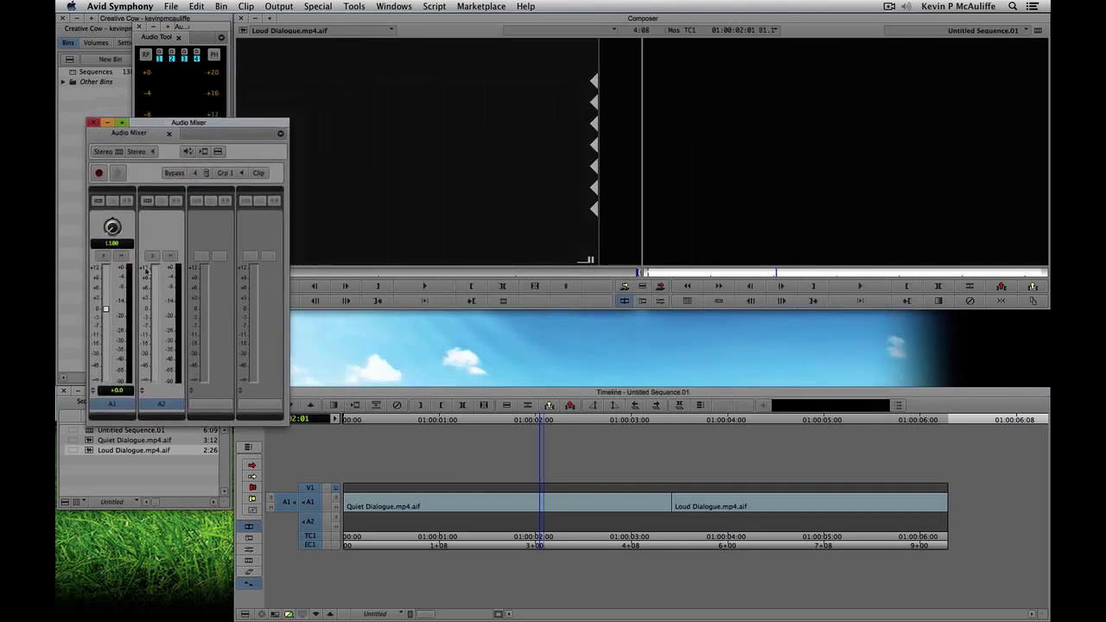
left_click_drag(106, 309, 105, 290)
Step: Move the Audio Mixer clear of the Audio Tool and play the sequence from its start into the Loud Dialogue clip
left_click_drag(206, 122, 550, 66)
left_click(397, 491)
key("Home")
key("space")
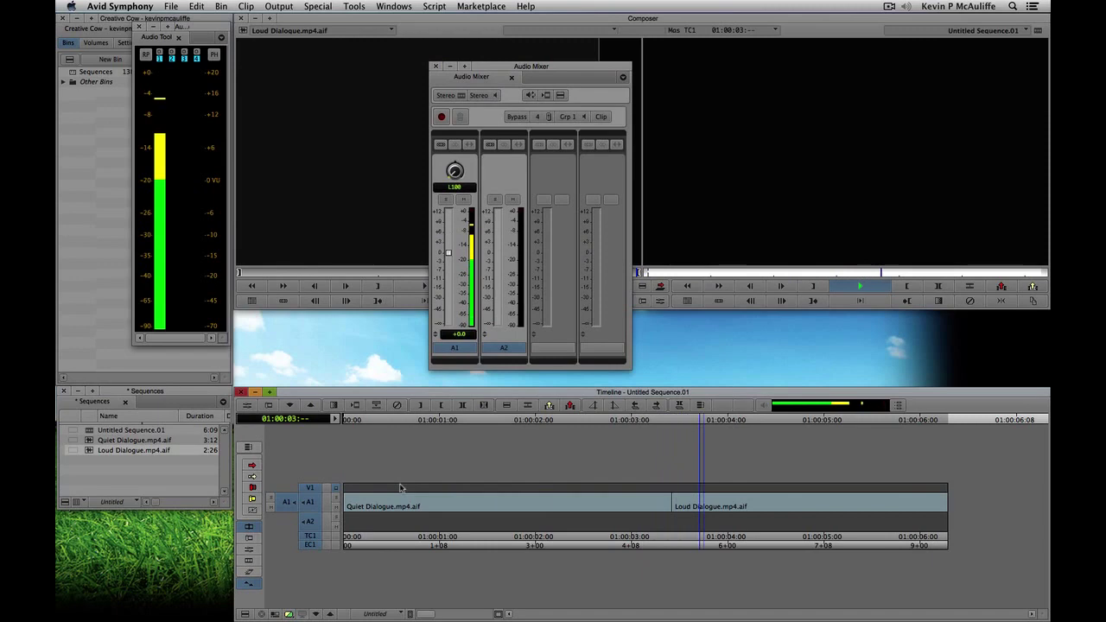
key("space")
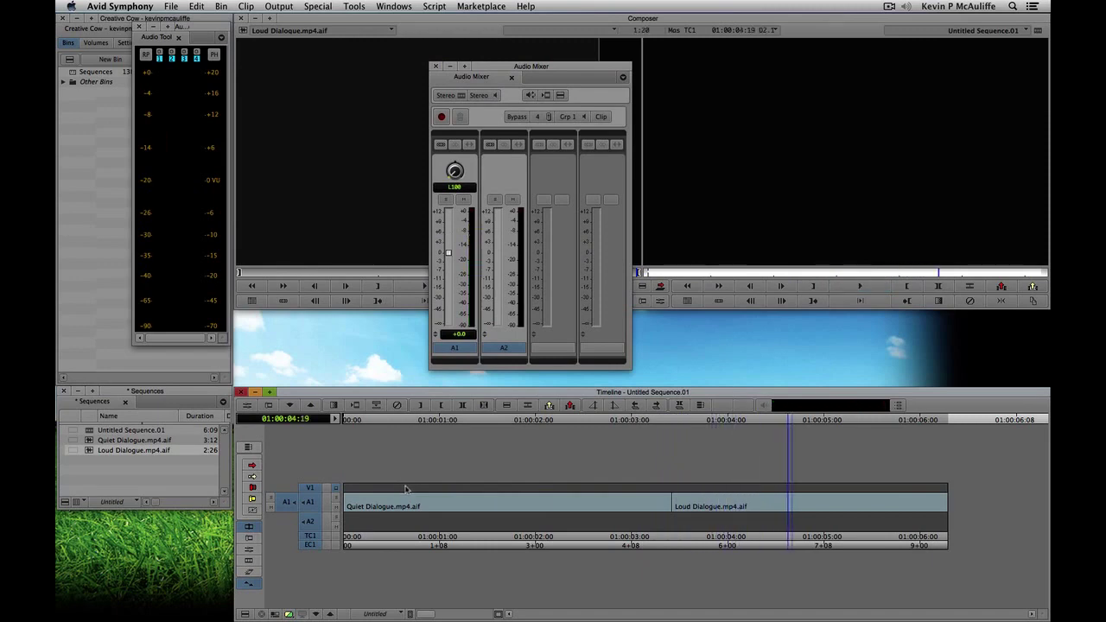
Step: Park the playhead in the Quiet Dialogue clip at 01:00:00:01 and move the Audio Mixer closer to the Audio Tool
left_click_drag(436, 505, 349, 505)
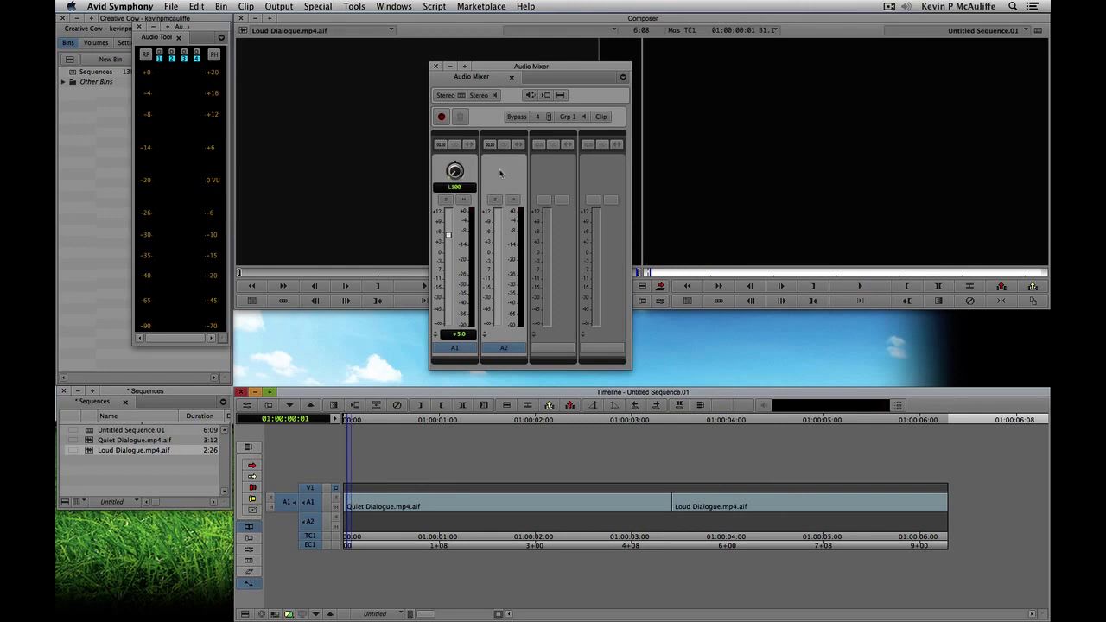
left_click(523, 67)
left_click_drag(523, 68, 406, 67)
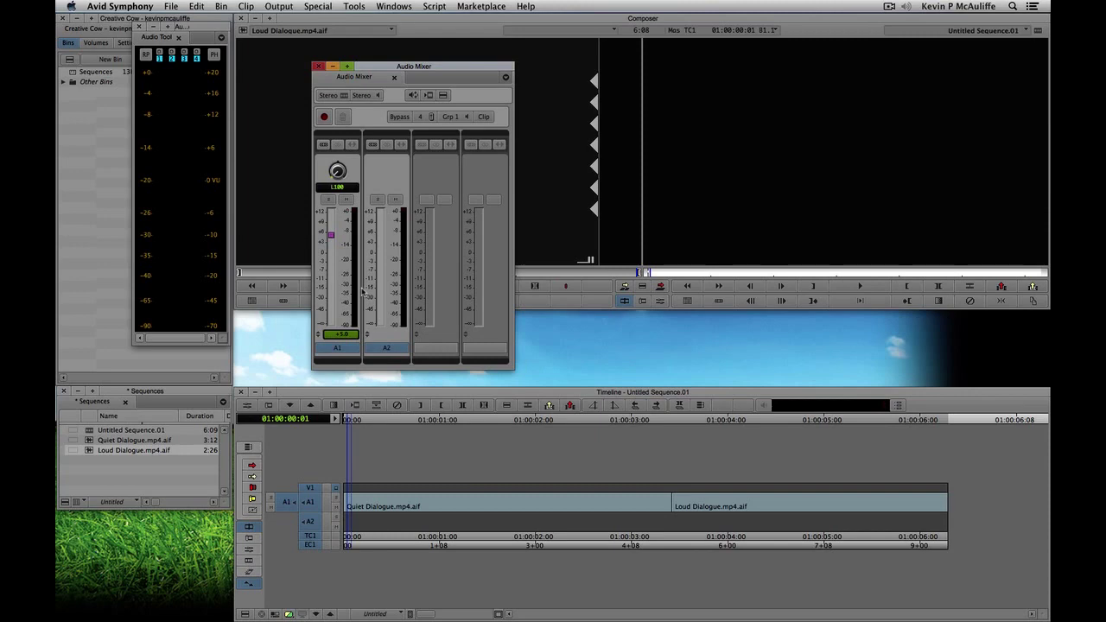
Step: Undo the Quiet Dialogue clip's level change and restore it to +5.0
key("super+z")
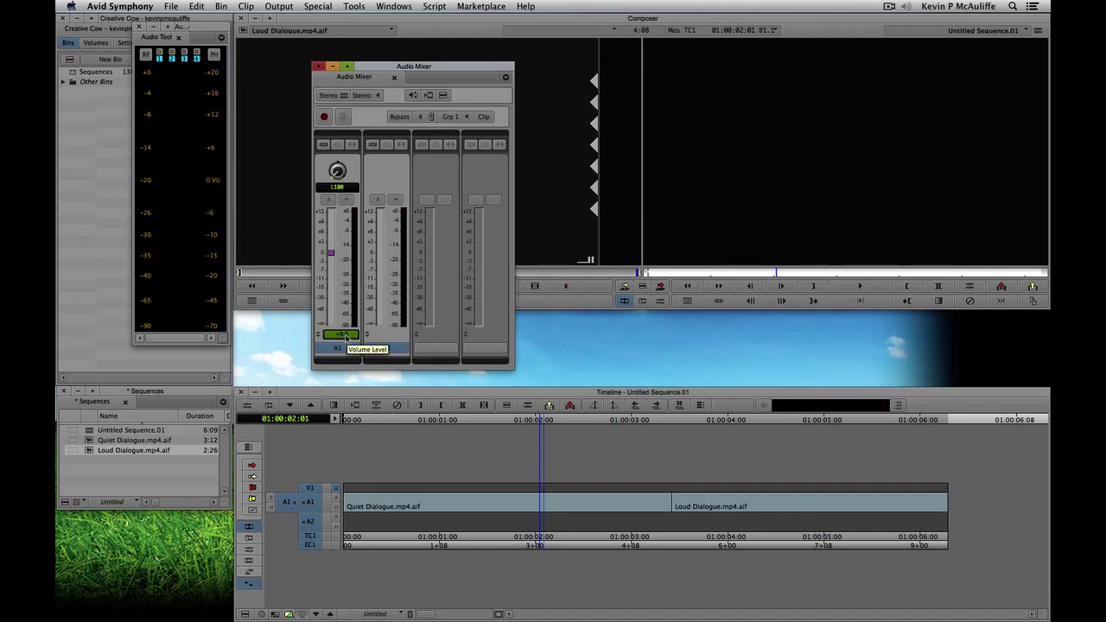
key("super+r")
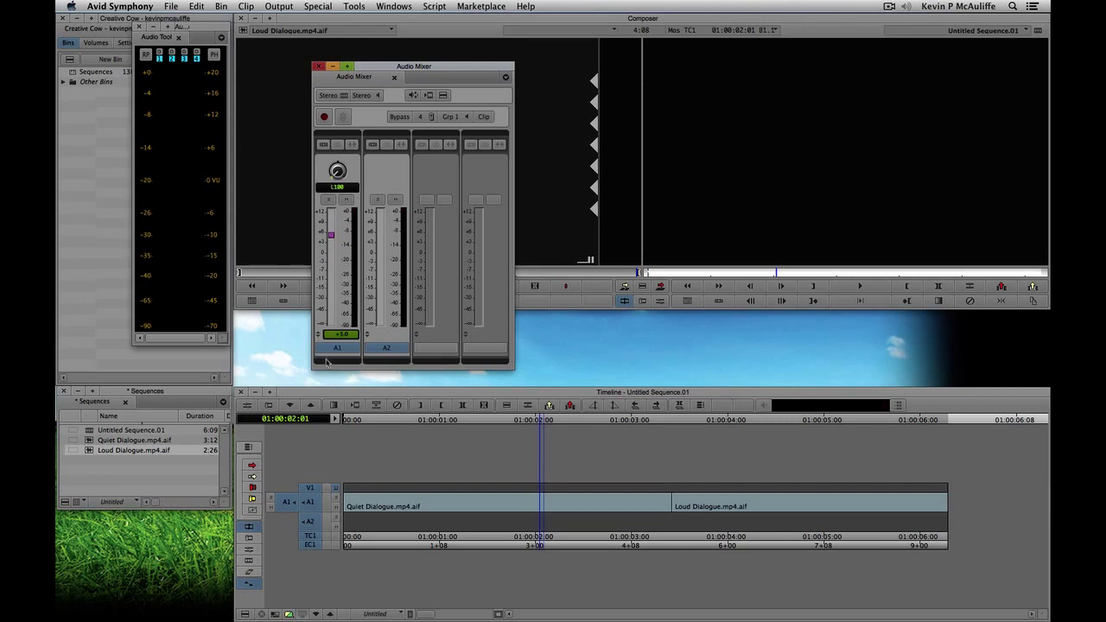
Step: Deselect track V1 in the timeline and park the playhead in the Quiet Dialogue clip at 01:00:00:05
left_click(314, 489)
left_click(314, 490)
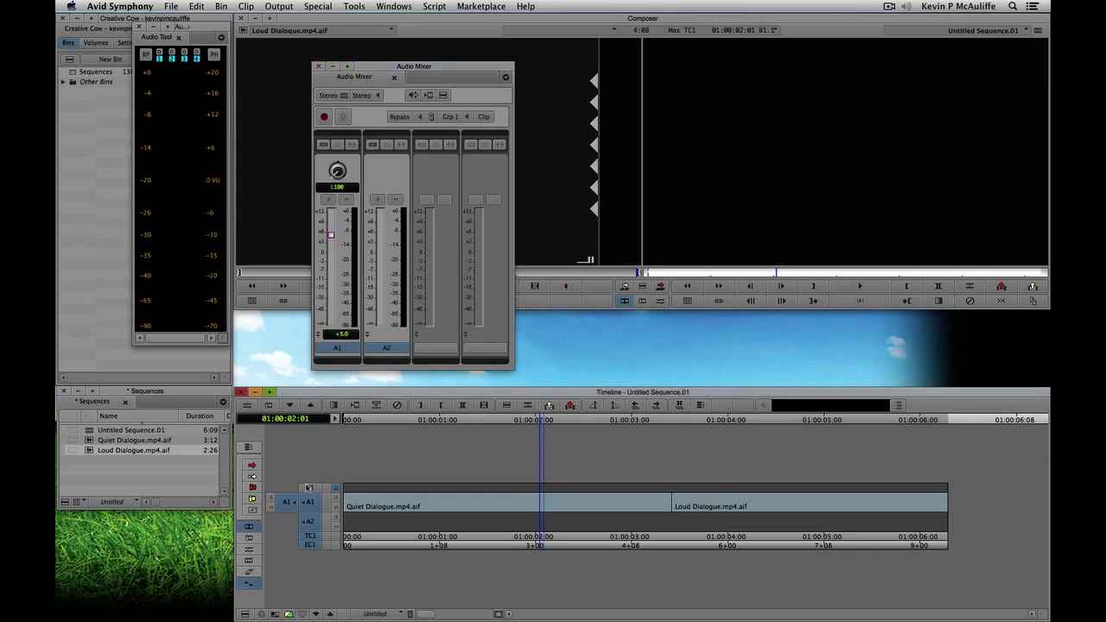
left_click_drag(424, 506, 359, 506)
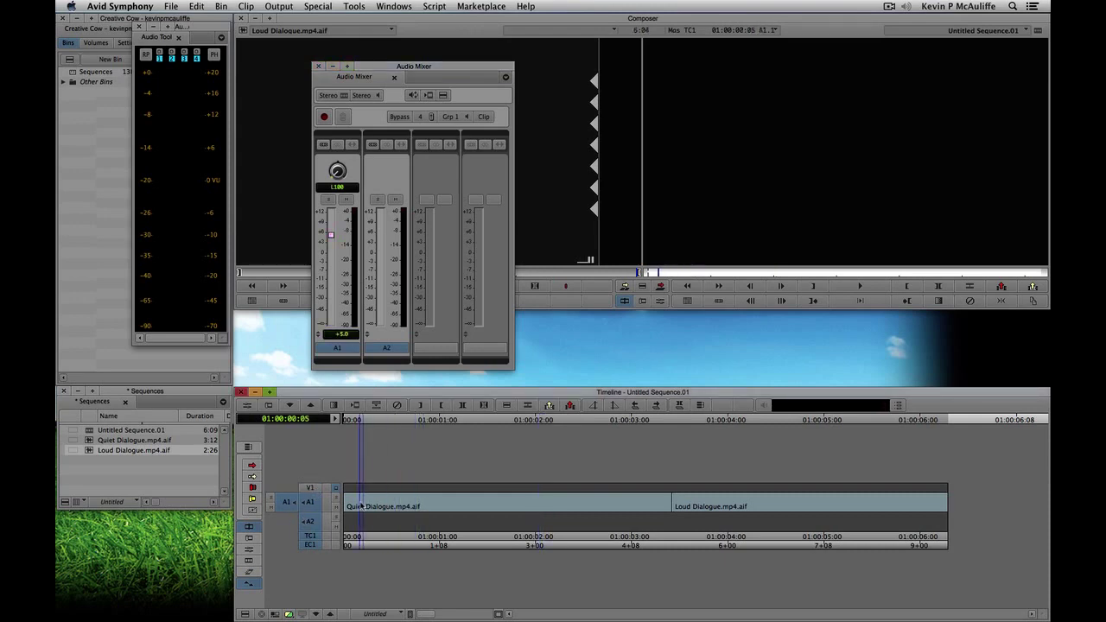
Step: Toggle track A2 off and back on in the timeline, and do the same from the Audio Mixer
left_click(314, 522)
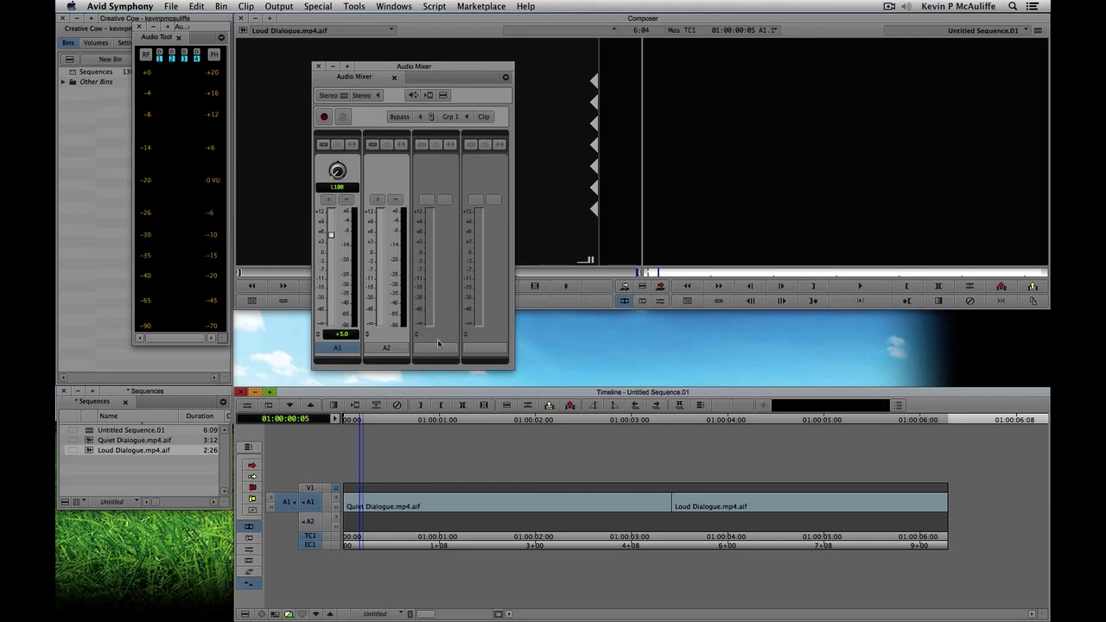
left_click(314, 522)
left_click(385, 348)
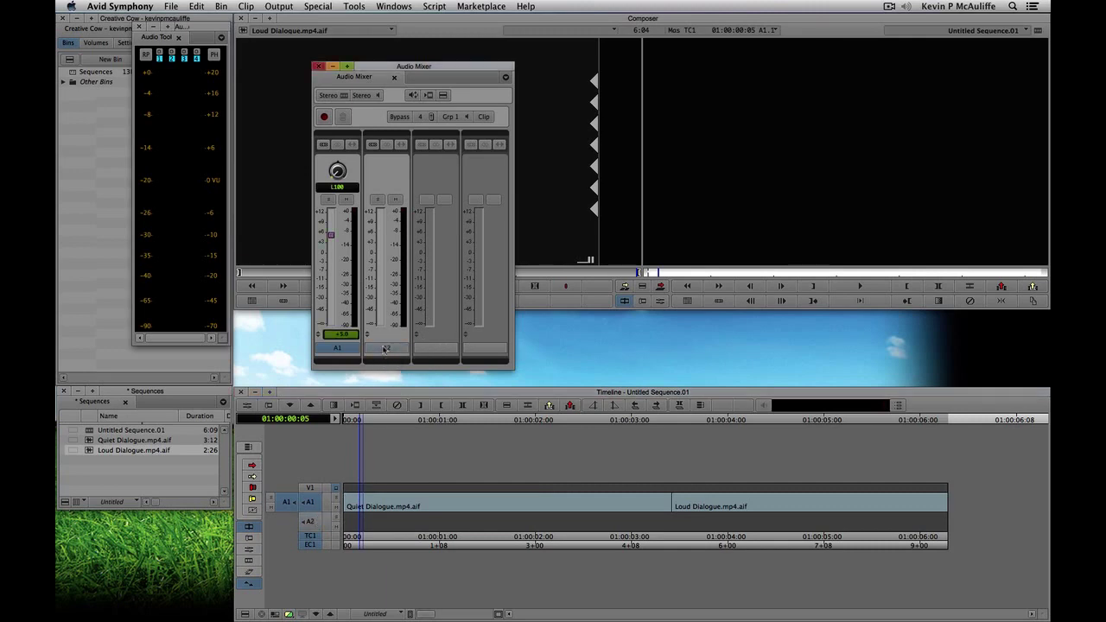
left_click(385, 348)
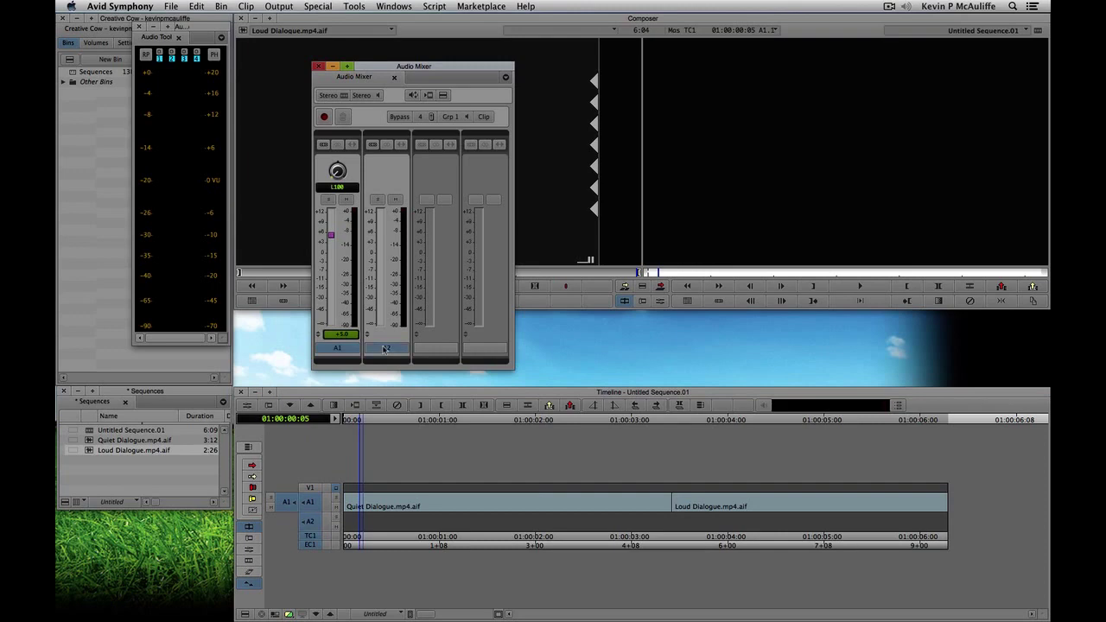
Step: Play the Quiet Dialogue clip from the sequence start to check its adjusted level, stopping just before the Loud Dialogue clip
left_click_drag(389, 510, 308, 501)
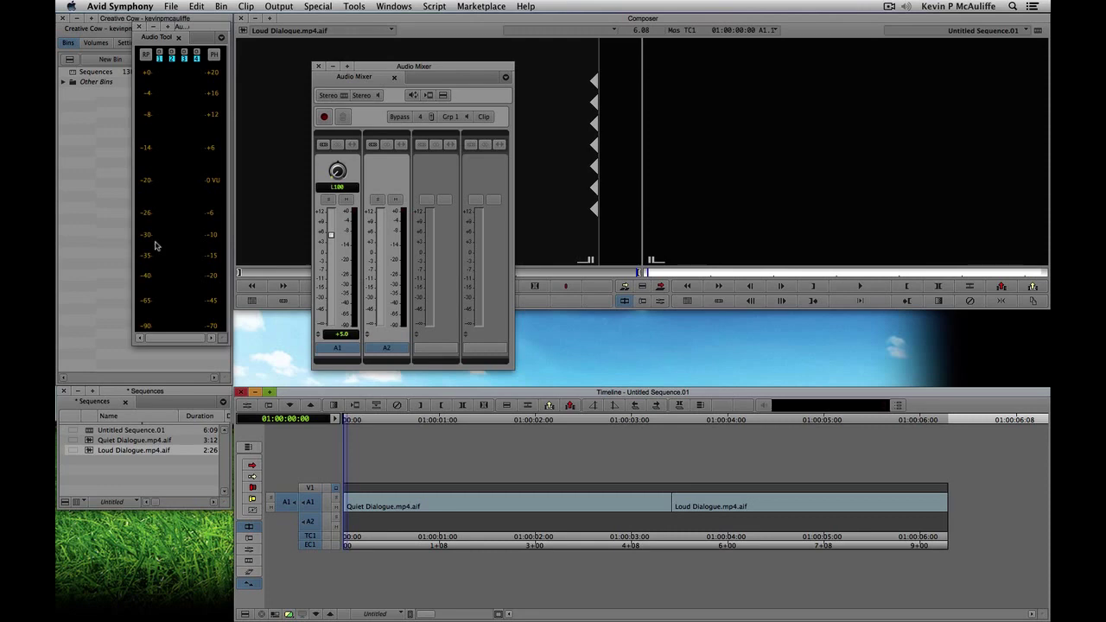
key("space")
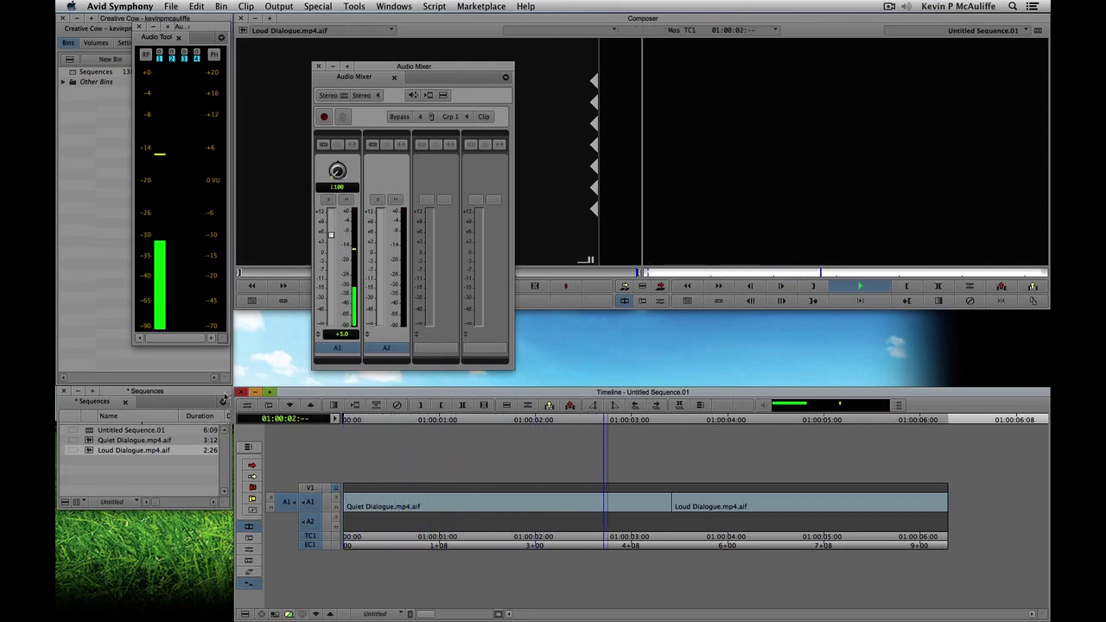
key("space")
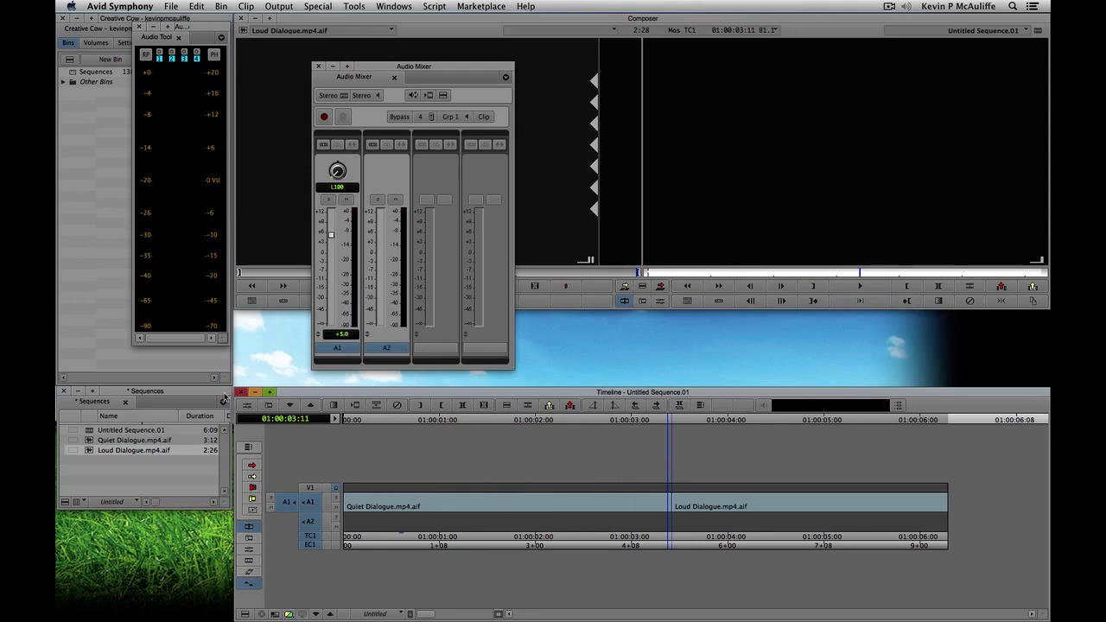
Step: Set the Quiet Dialogue clip's pan to MID and play the clip to check both channels in the Audio Tool
left_click(337, 172)
left_click_drag(336, 172, 407, 168)
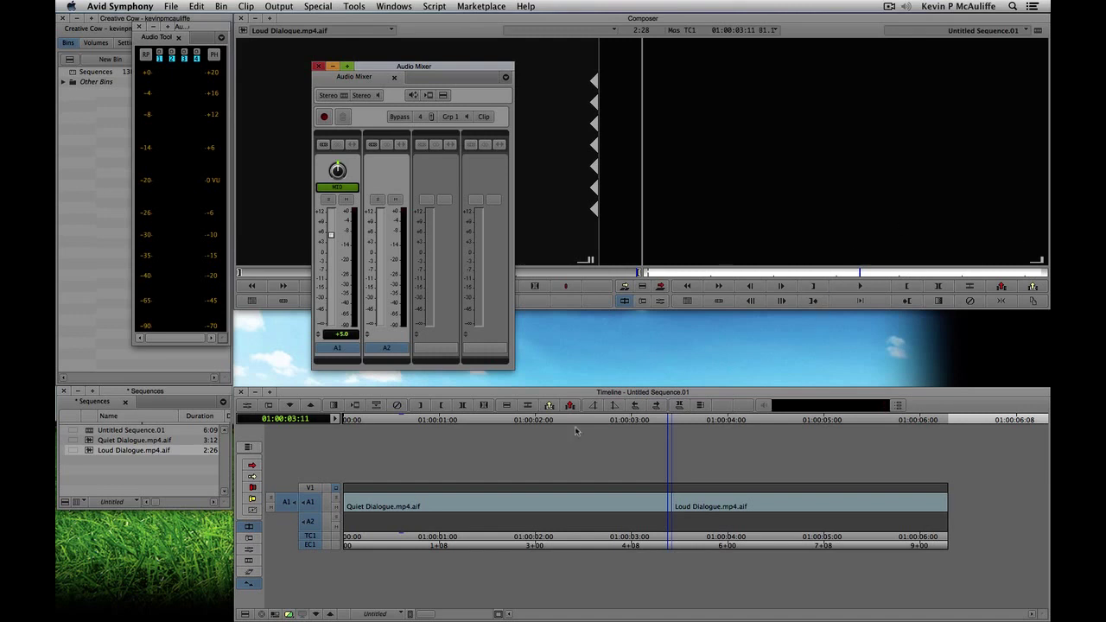
left_click(420, 506)
key("space")
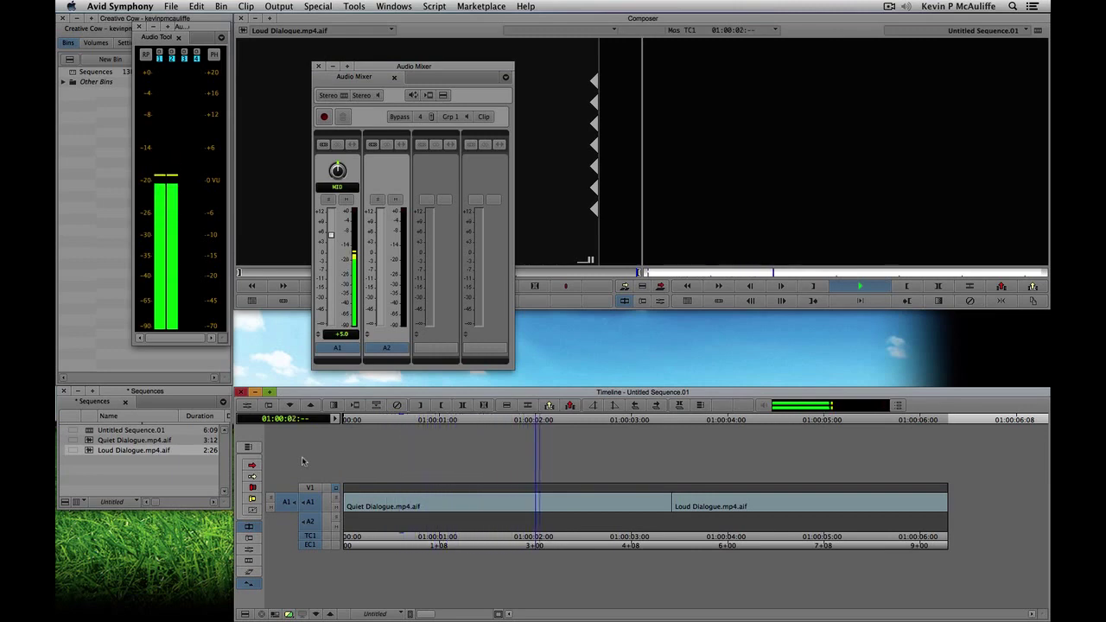
key("space")
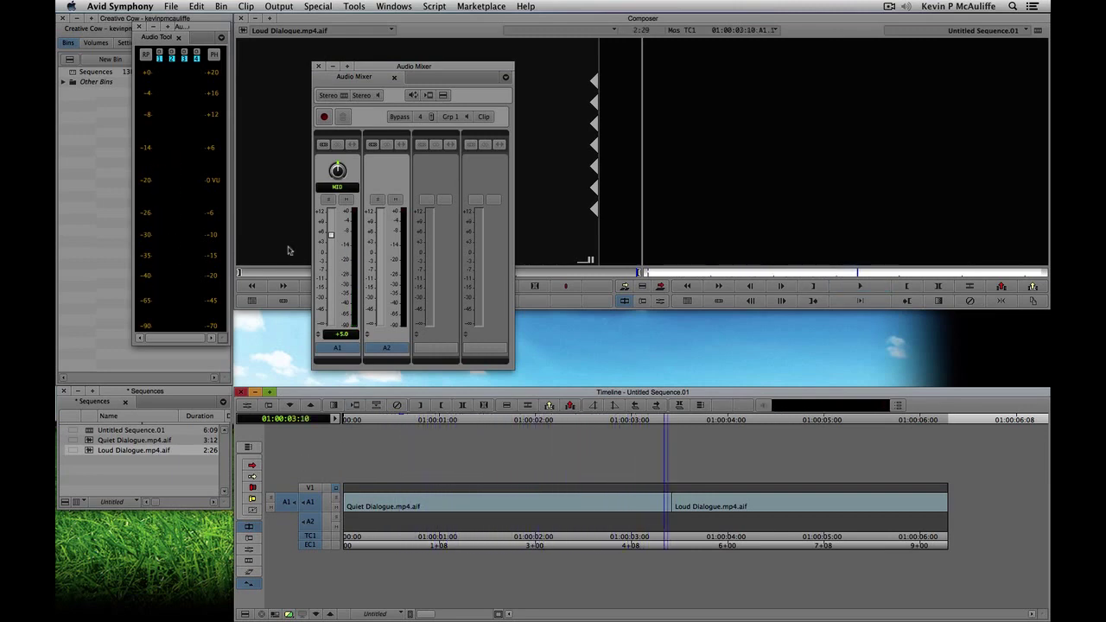
Step: Set the Quiet Dialogue clip's level to +8.0 and play the sequence from its start into the Loud Dialogue clip
left_click(343, 335)
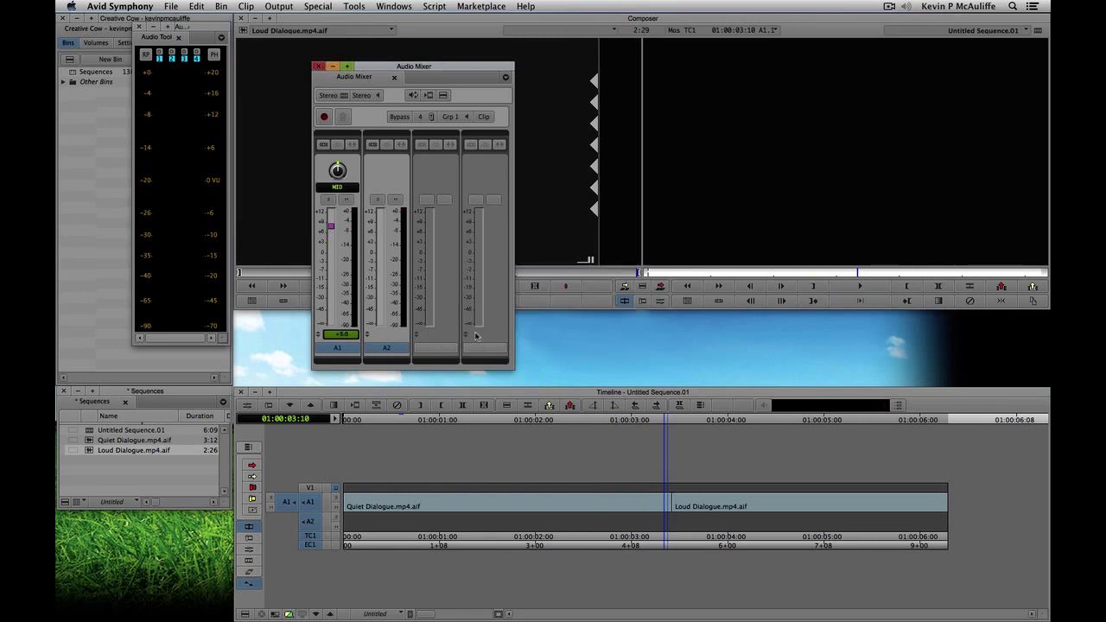
left_click(277, 493)
key("Home")
key("space")
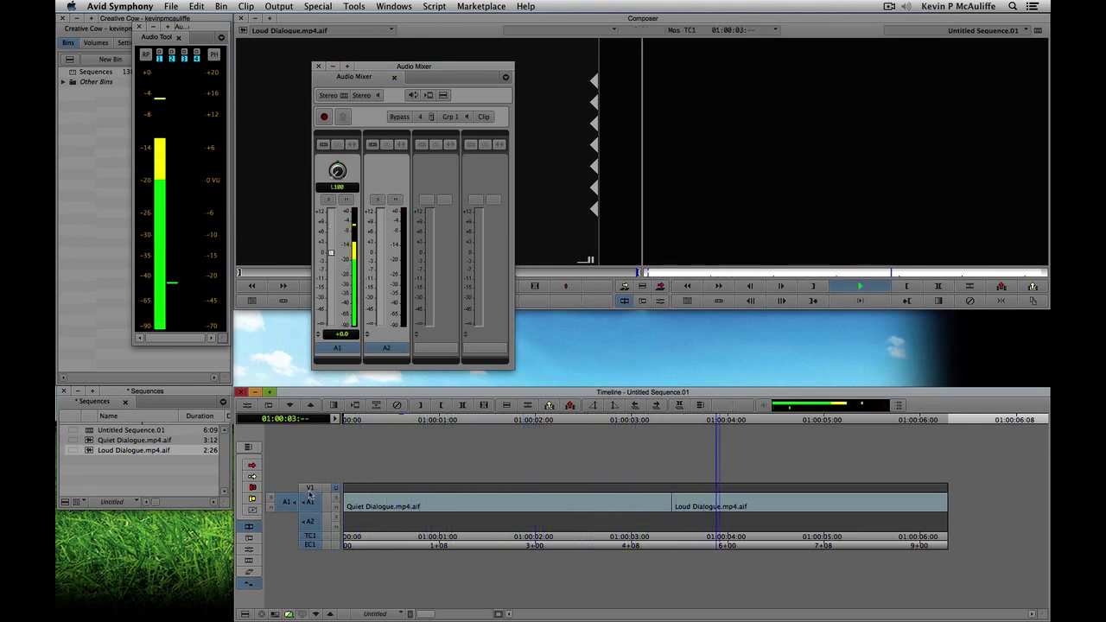
key("space")
Step: Set the Loud Dialogue clip's pan to MID and play that clip from its beginning to check its meters
left_click_drag(519, 498, 696, 498)
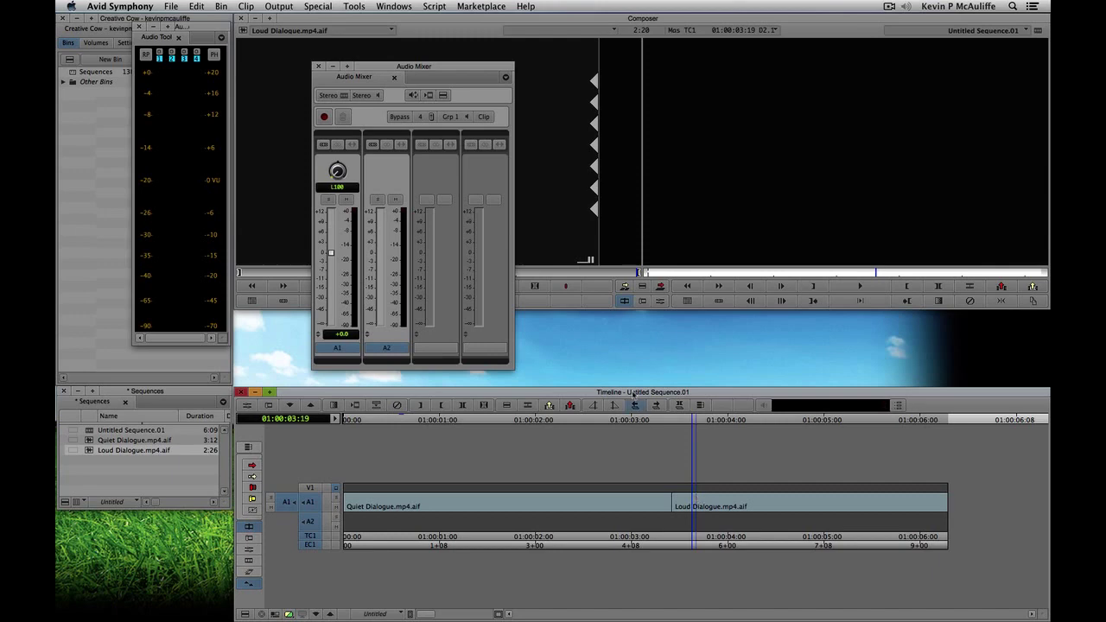
left_click(345, 189)
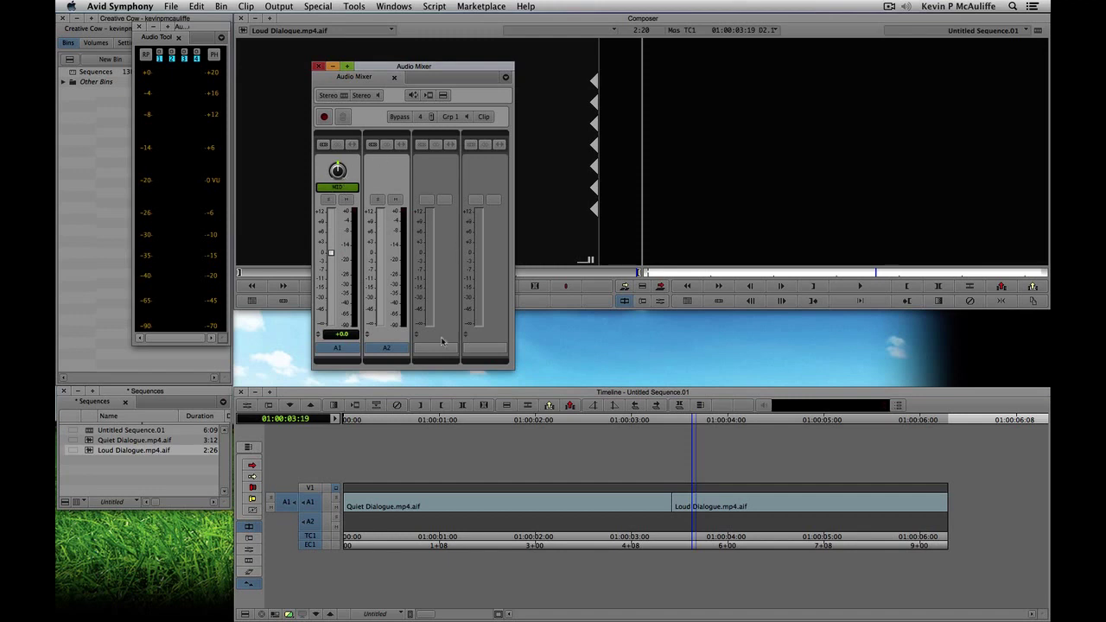
left_click(678, 506)
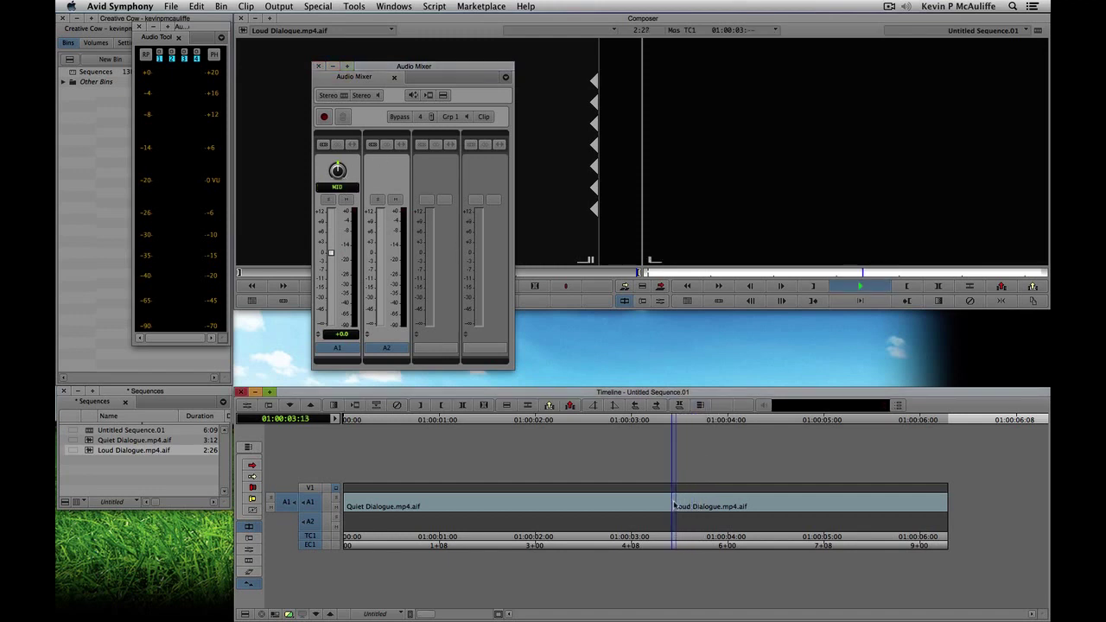
key("space")
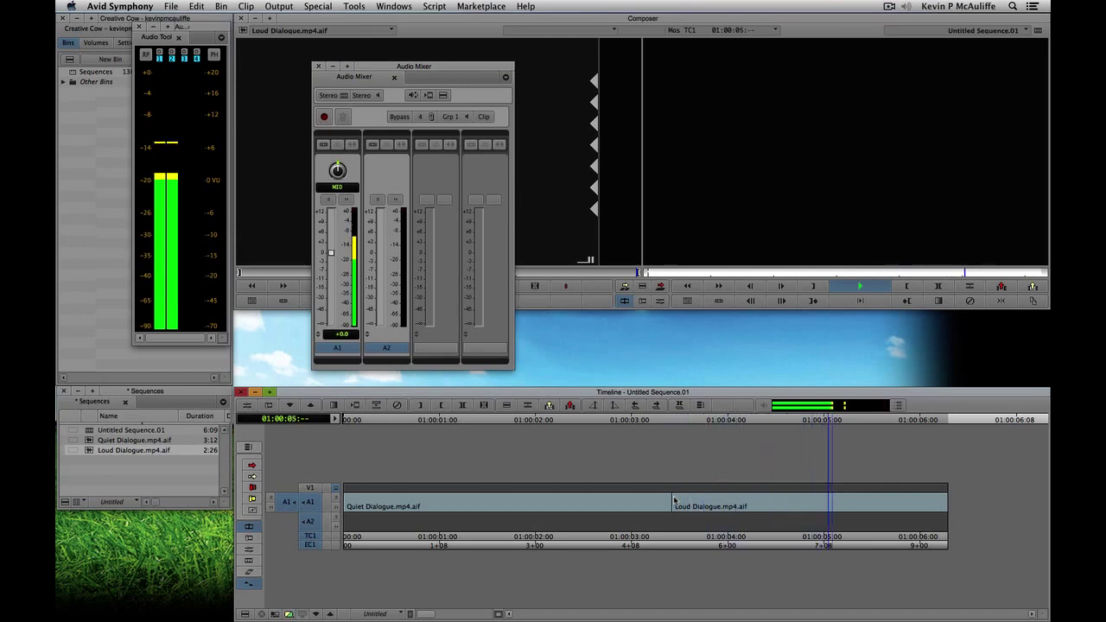
key("space")
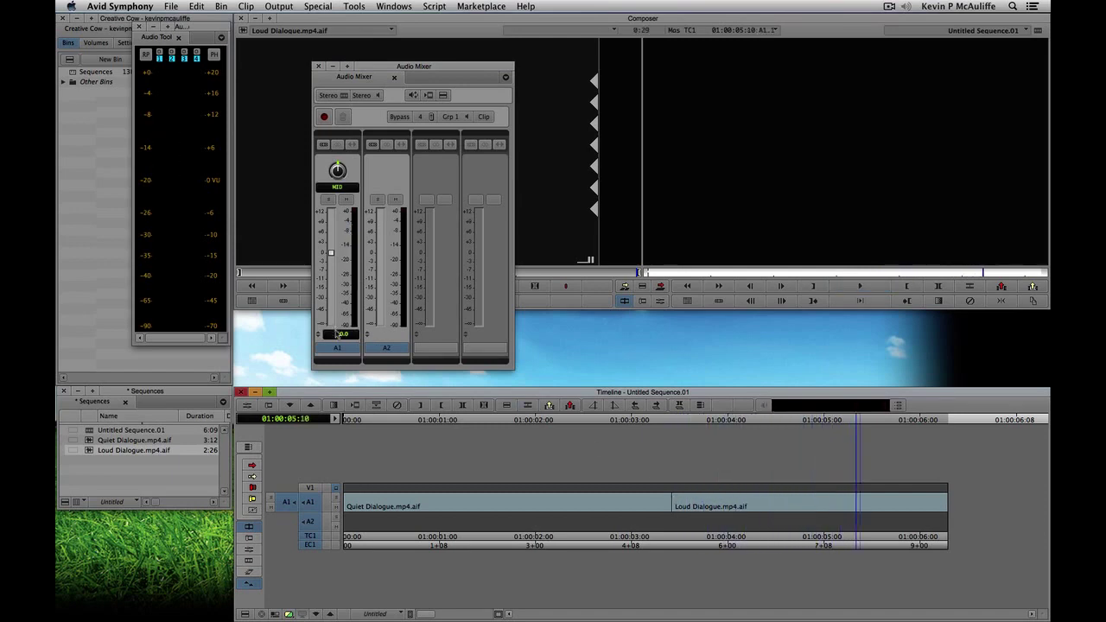
Step: Set the Loud Dialogue clip's level to -6.0 and play across the cut between the two clips to compare them
left_click(337, 334)
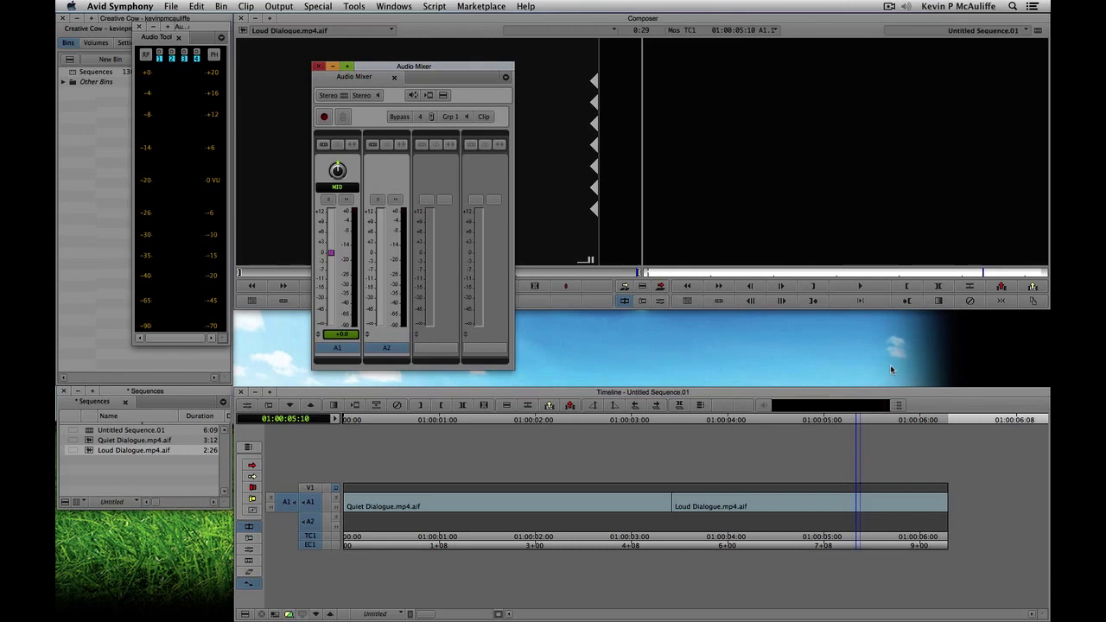
left_click_drag(727, 478, 616, 503)
key("space")
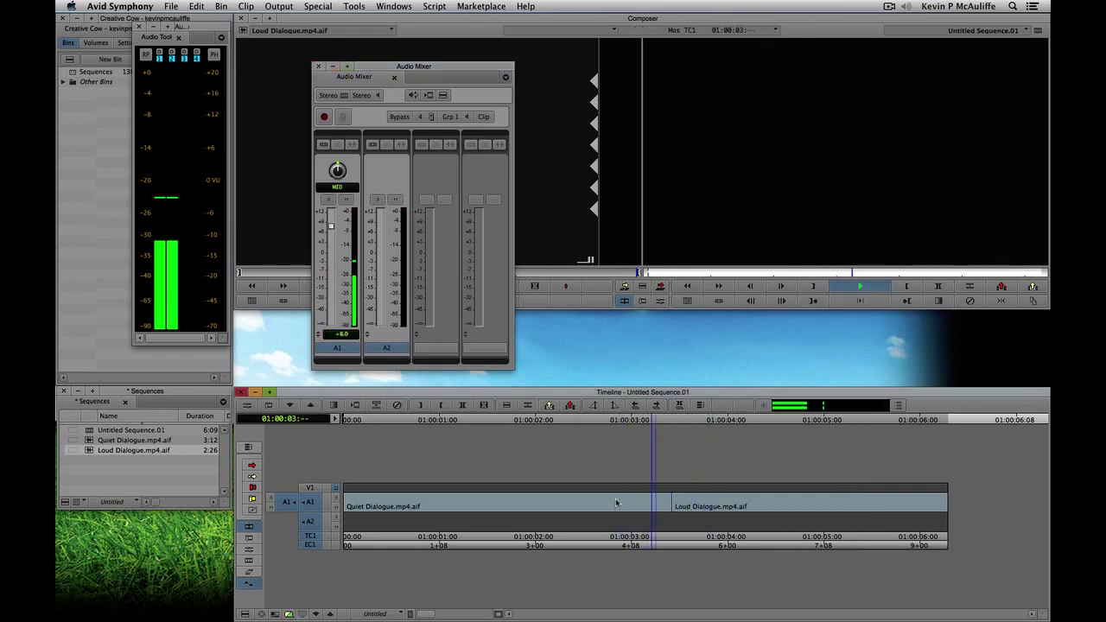
left_click_drag(704, 510, 620, 511)
key("space")
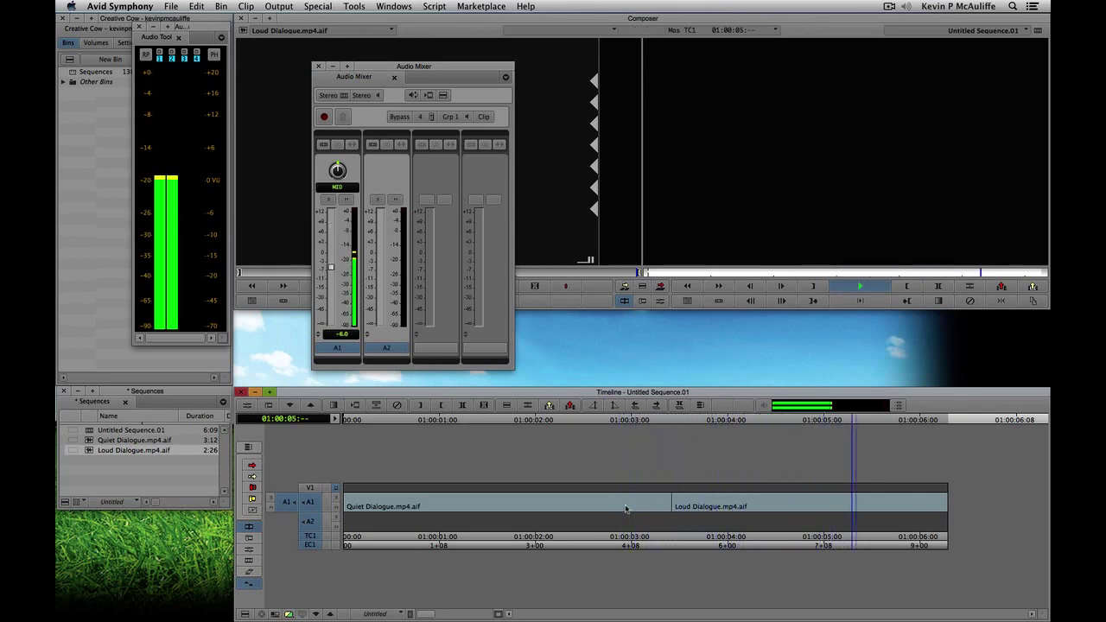
key("space")
Step: Set the Loud Dialogue clip's level to -3.0 and play the sequence from its start to compare both clips
left_click(342, 334)
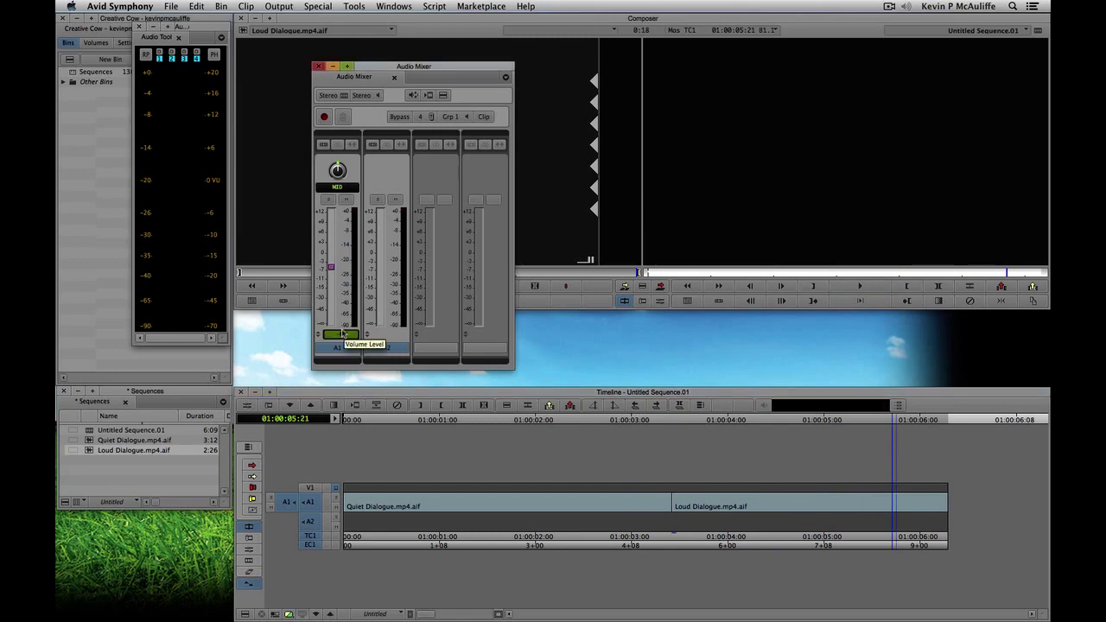
left_click(446, 522)
key("Home")
key("space")
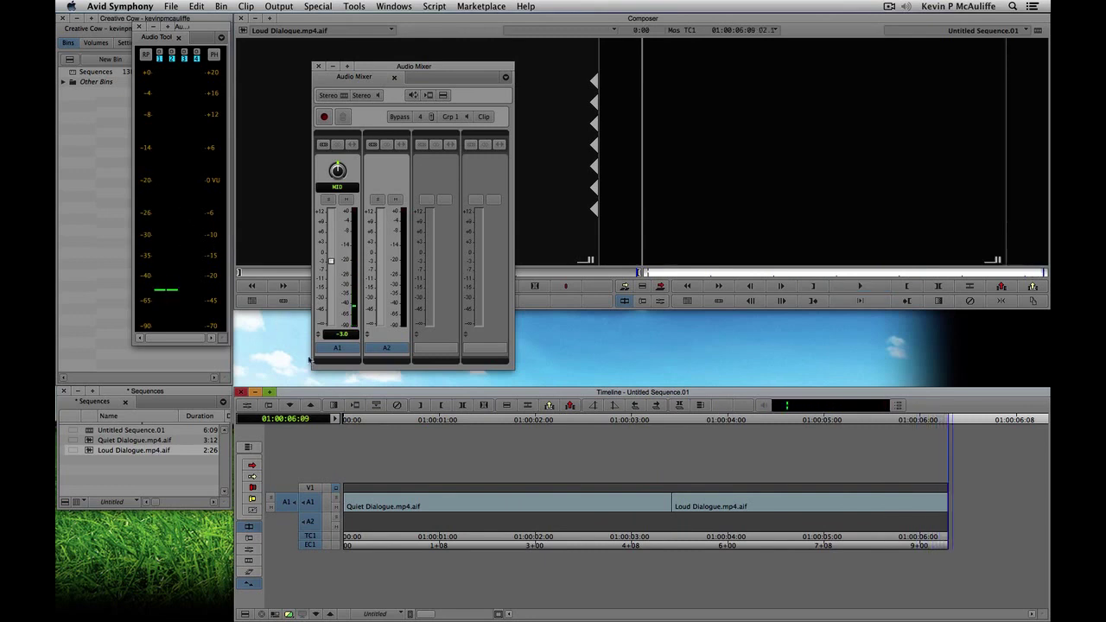
key("Home")
key("space")
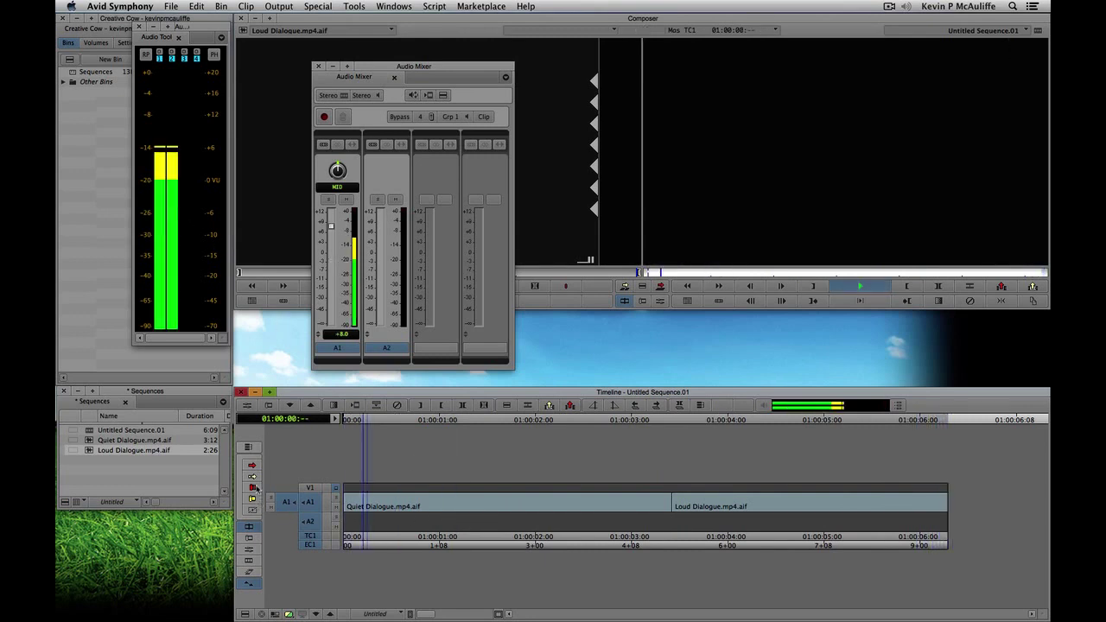
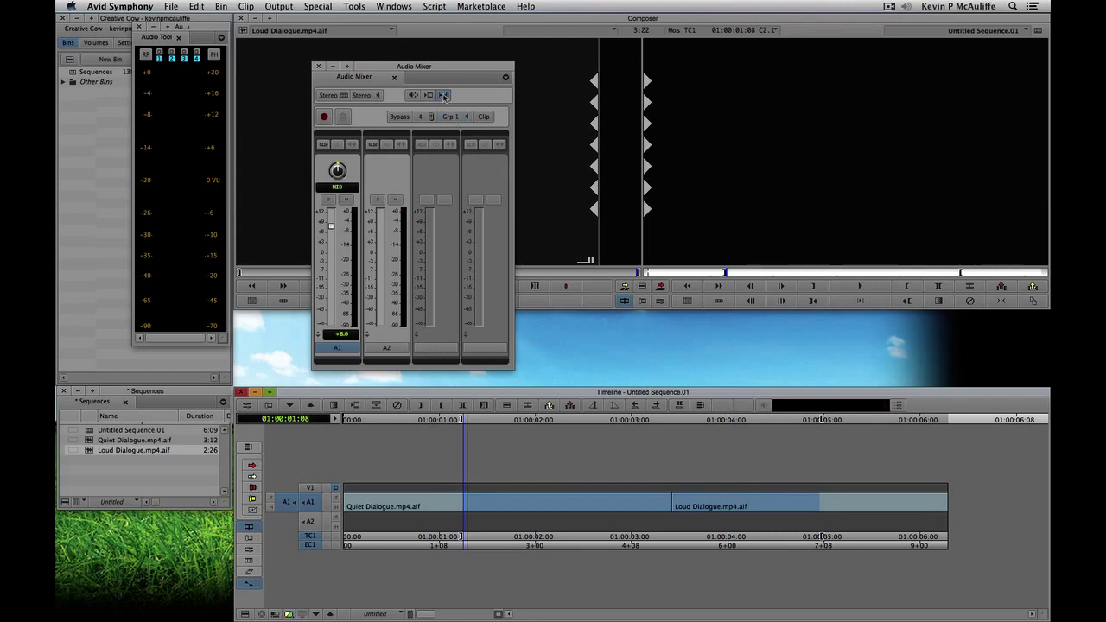
Step: Look over the In/Out track commands and pan the Loud Dialogue clip away from the centre toward the right
left_click(444, 95)
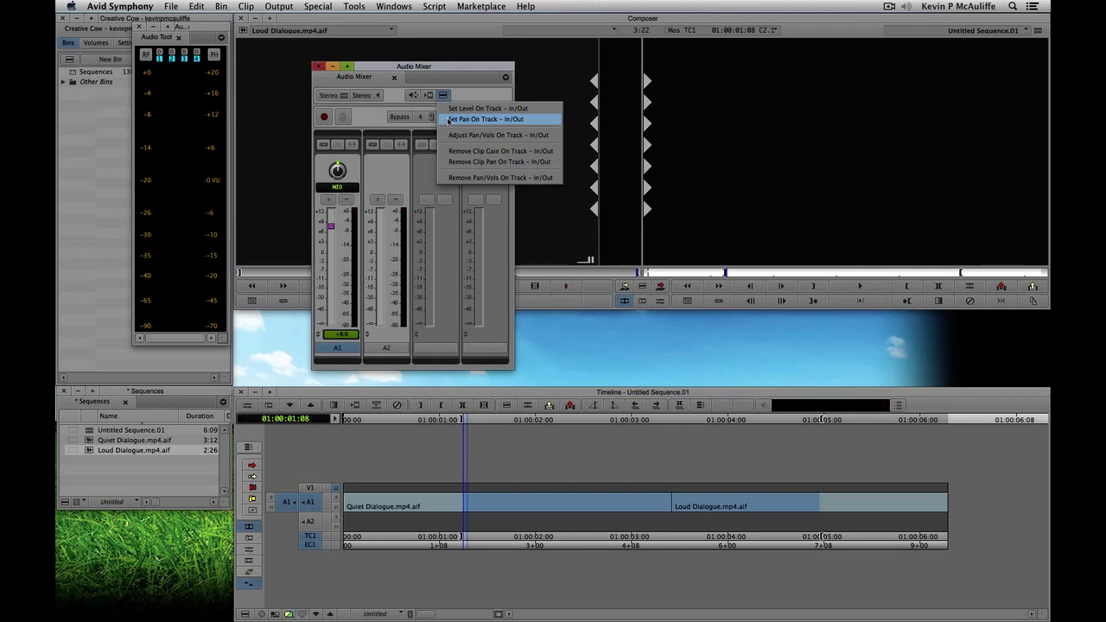
left_click(712, 505)
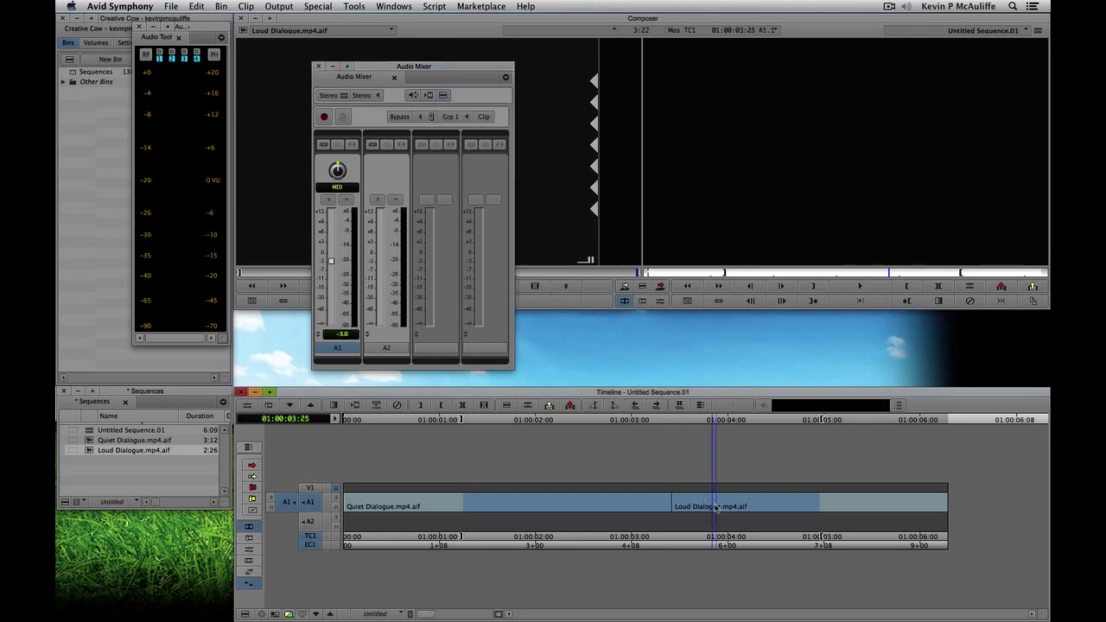
left_click_drag(338, 171, 361, 97)
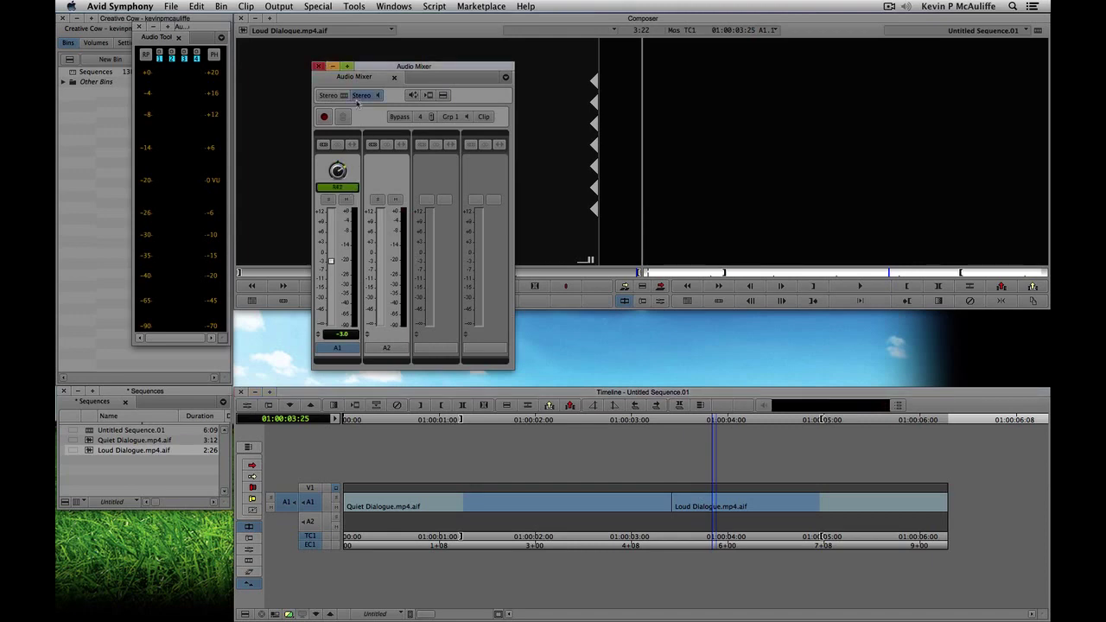
Step: Apply the Quiet Dialogue clip's MID pan to track A1 across the marked In/Out range and check the Loud Dialogue clip
left_click(464, 502)
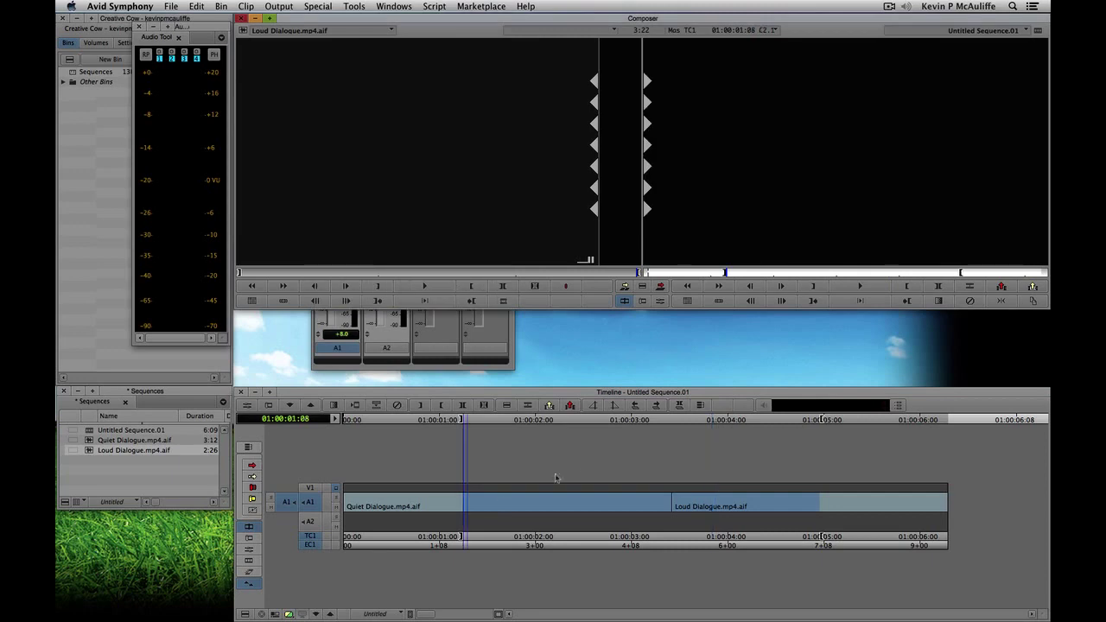
left_click(421, 343)
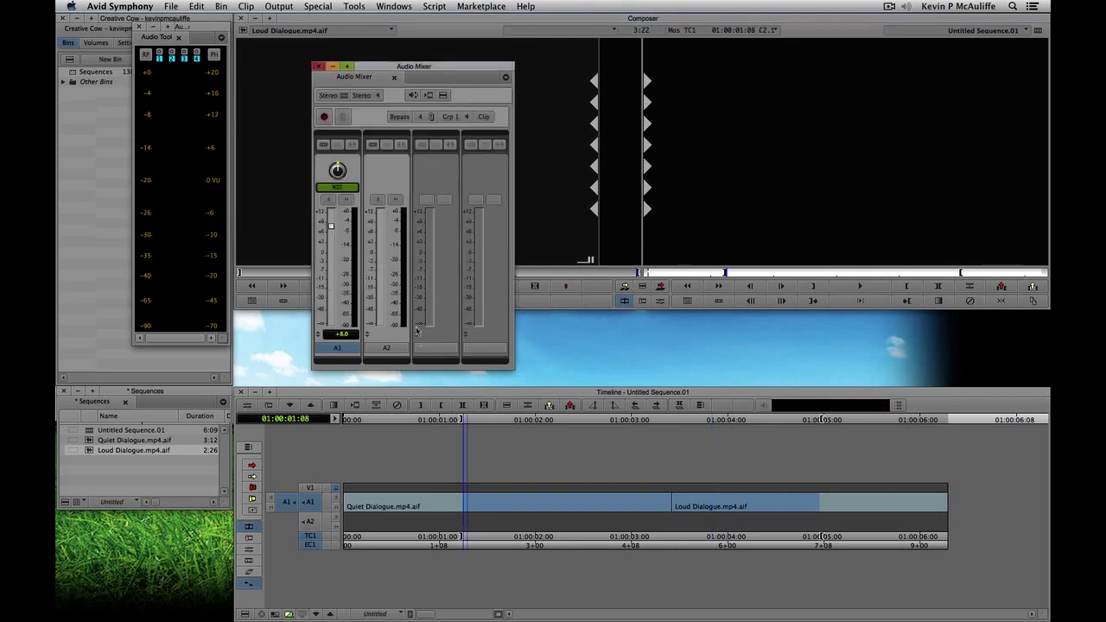
left_click(443, 96)
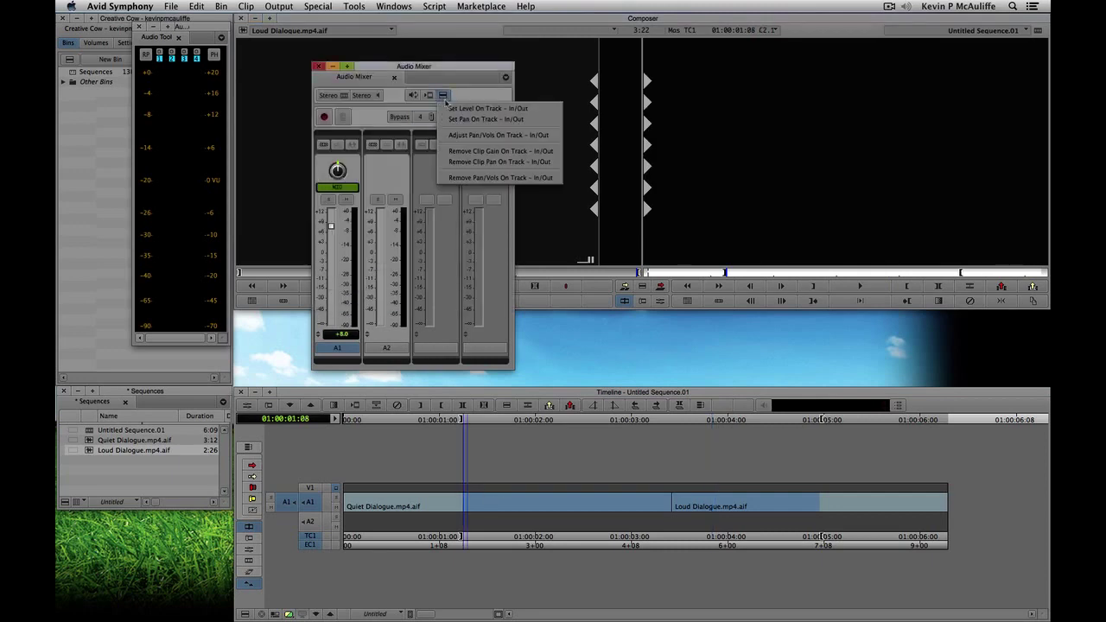
left_click(456, 119)
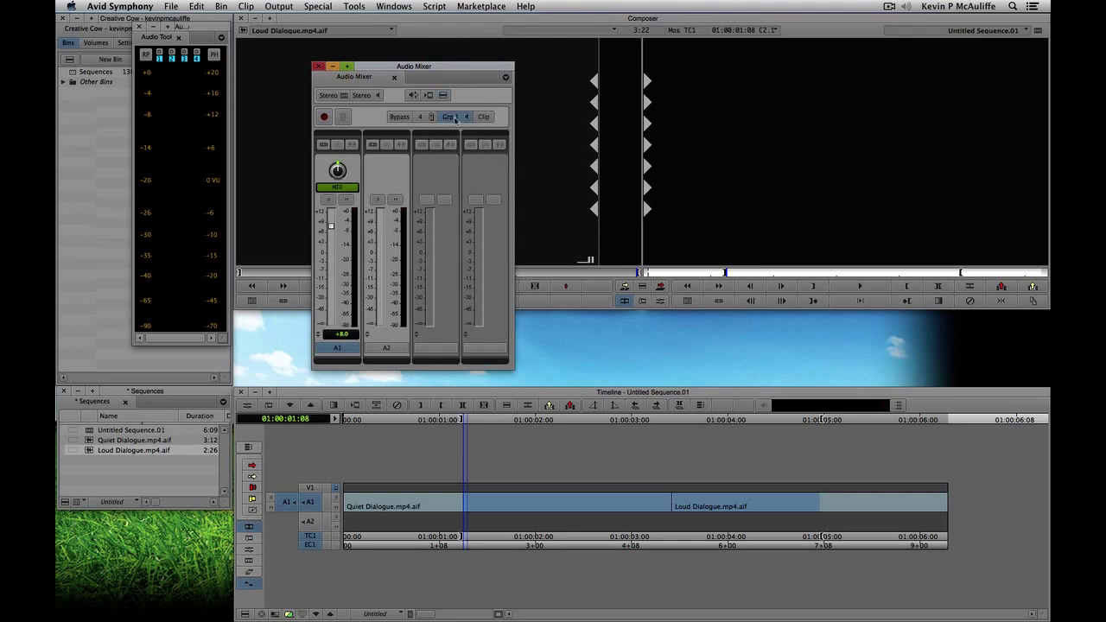
left_click(456, 118)
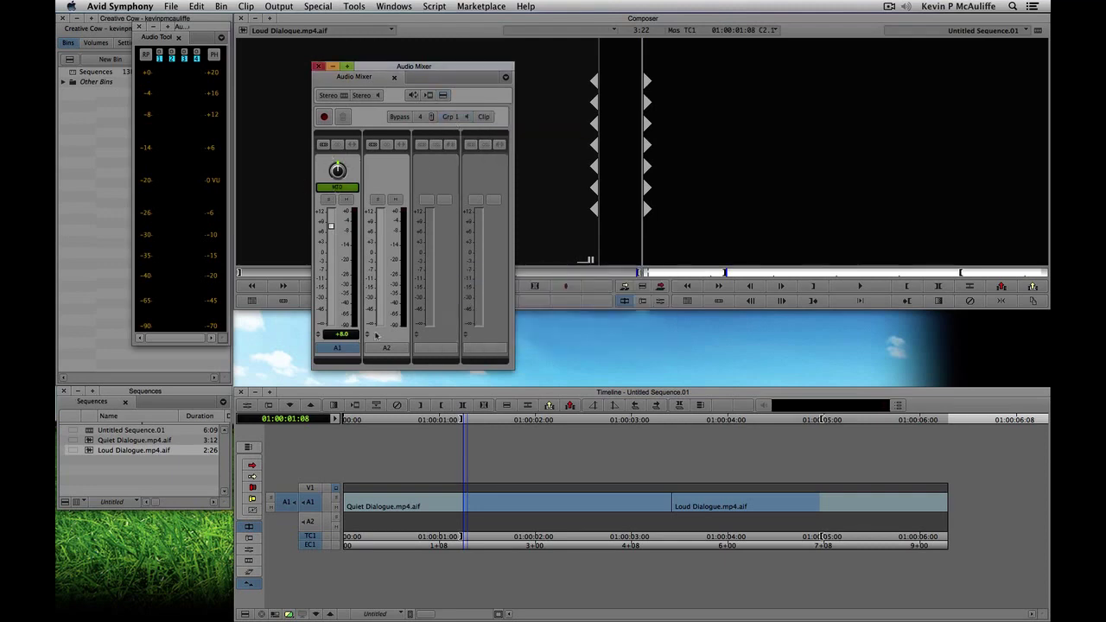
left_click_drag(480, 506, 794, 510)
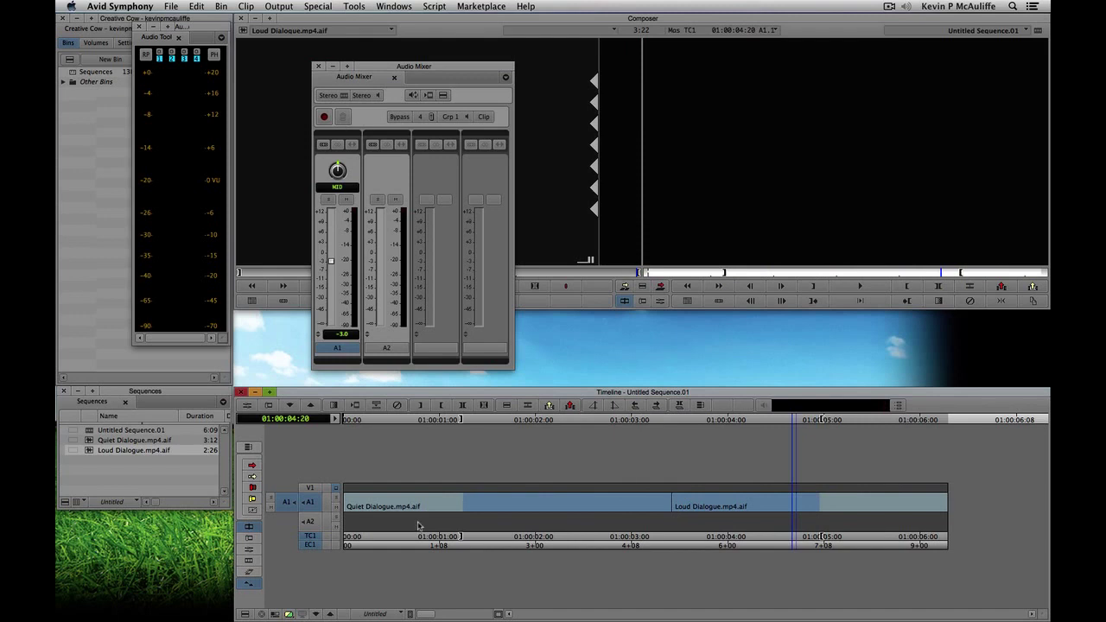
Step: Review the In/Out level command and compare the levels of the Quiet and Loud Dialogue clips within the marked range
left_click(443, 95)
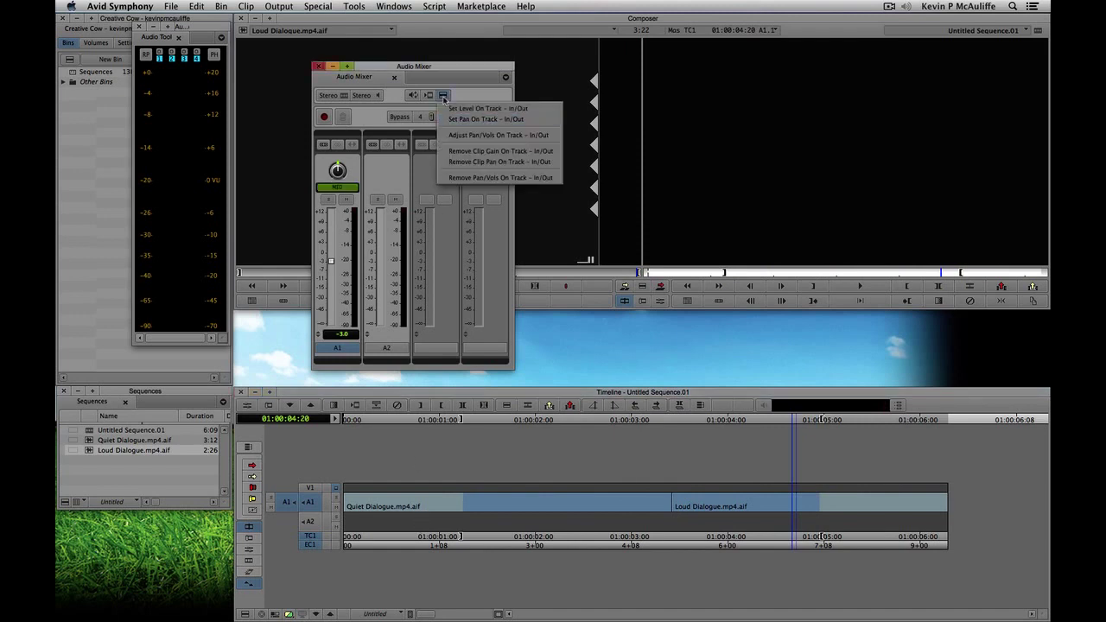
left_click(501, 519)
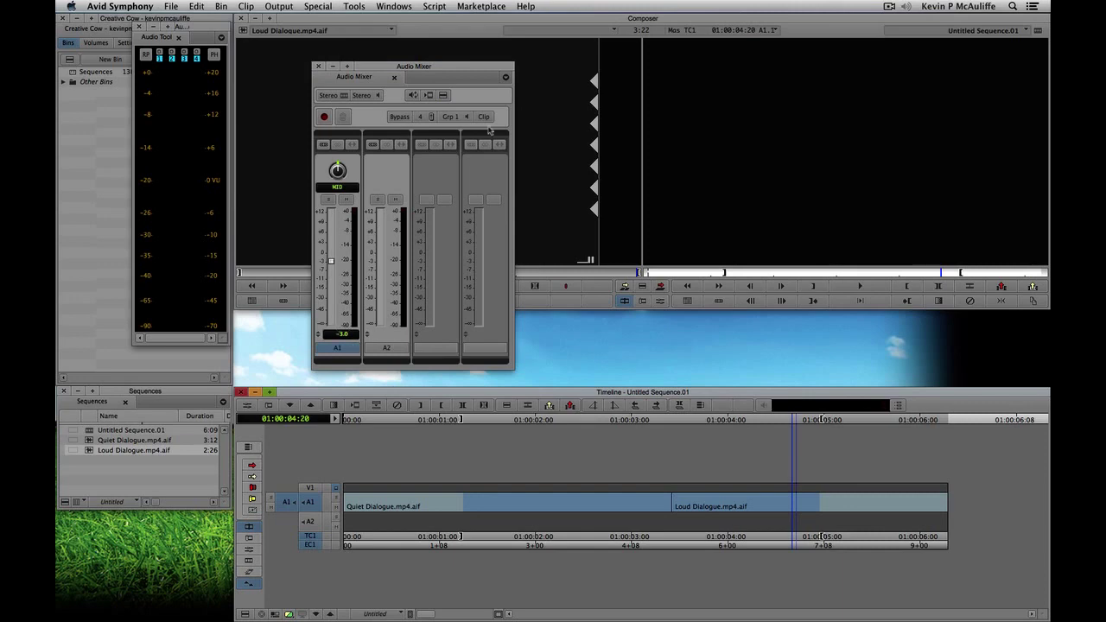
left_click(443, 95)
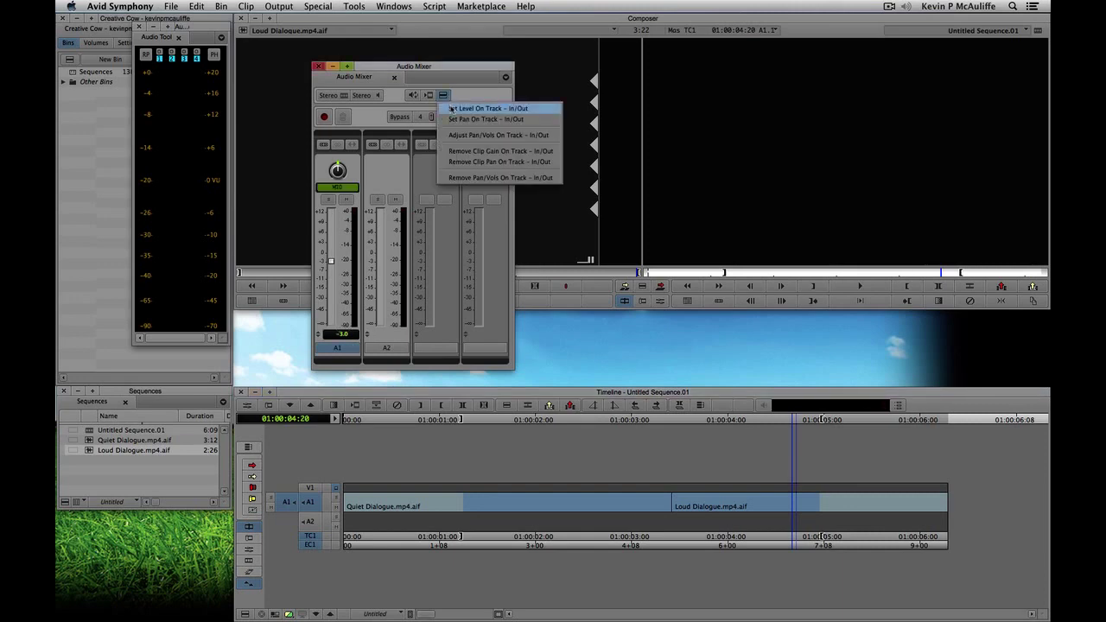
left_click(451, 108)
left_click(505, 510)
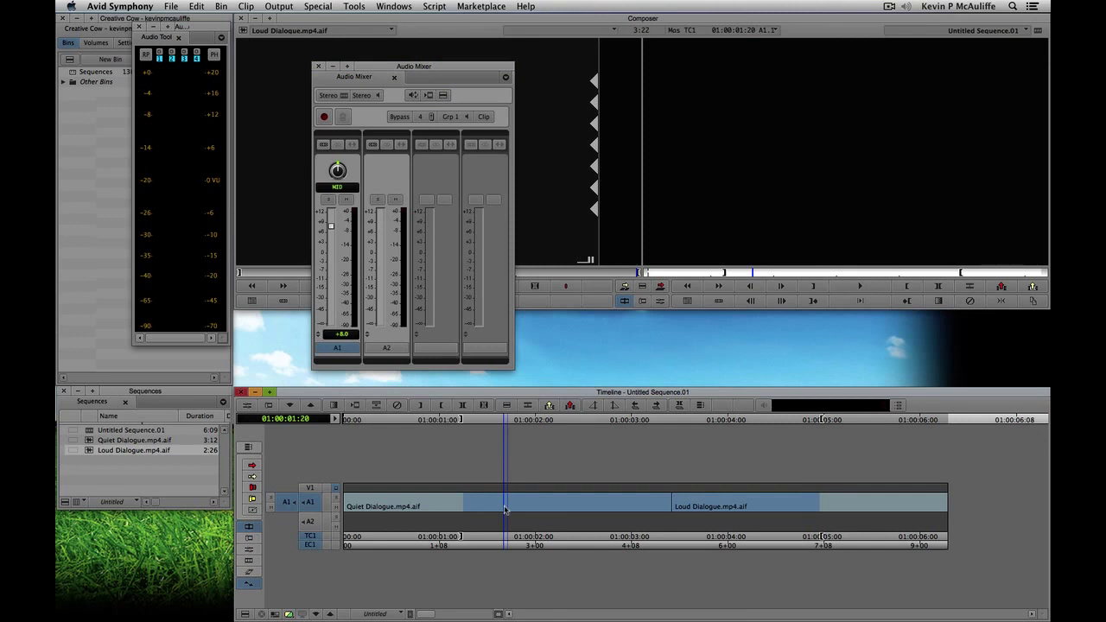
key("space")
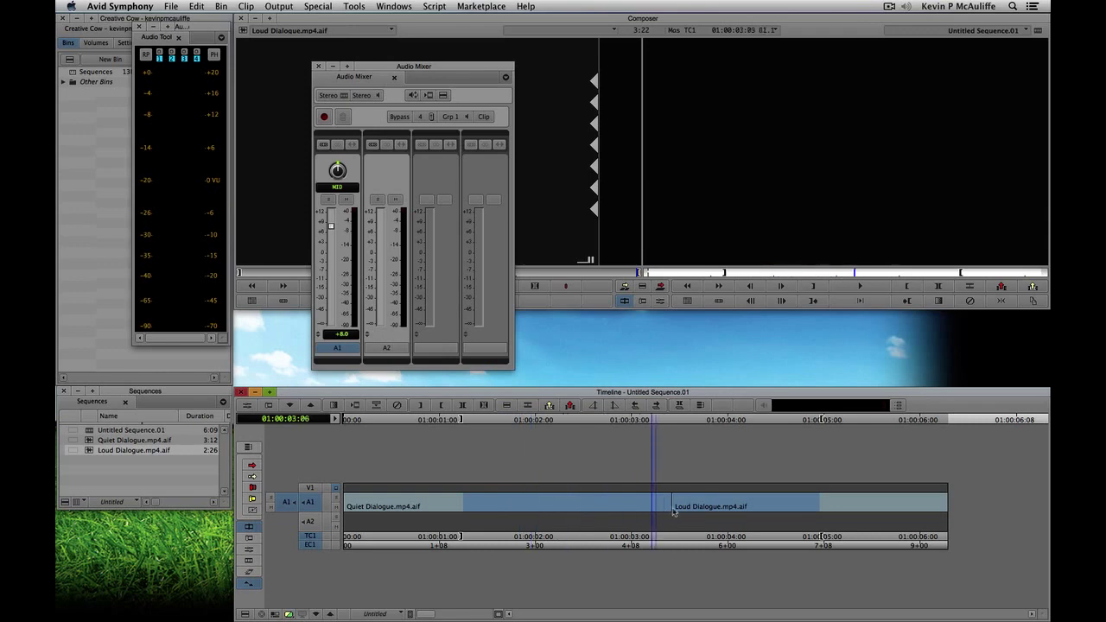
left_click_drag(722, 511, 637, 507)
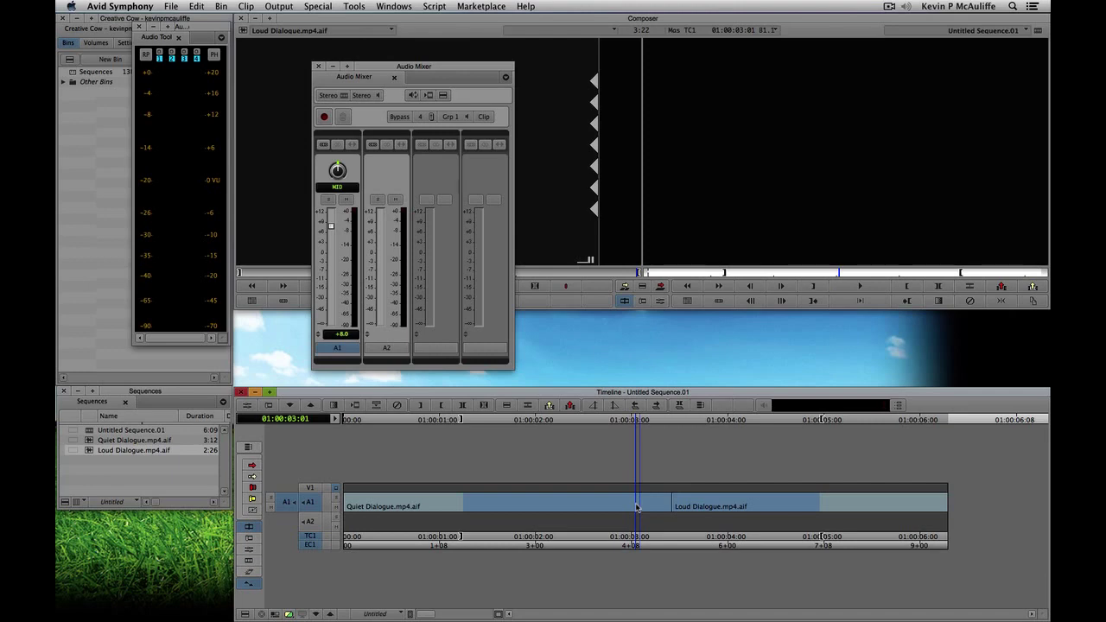
left_click(711, 506)
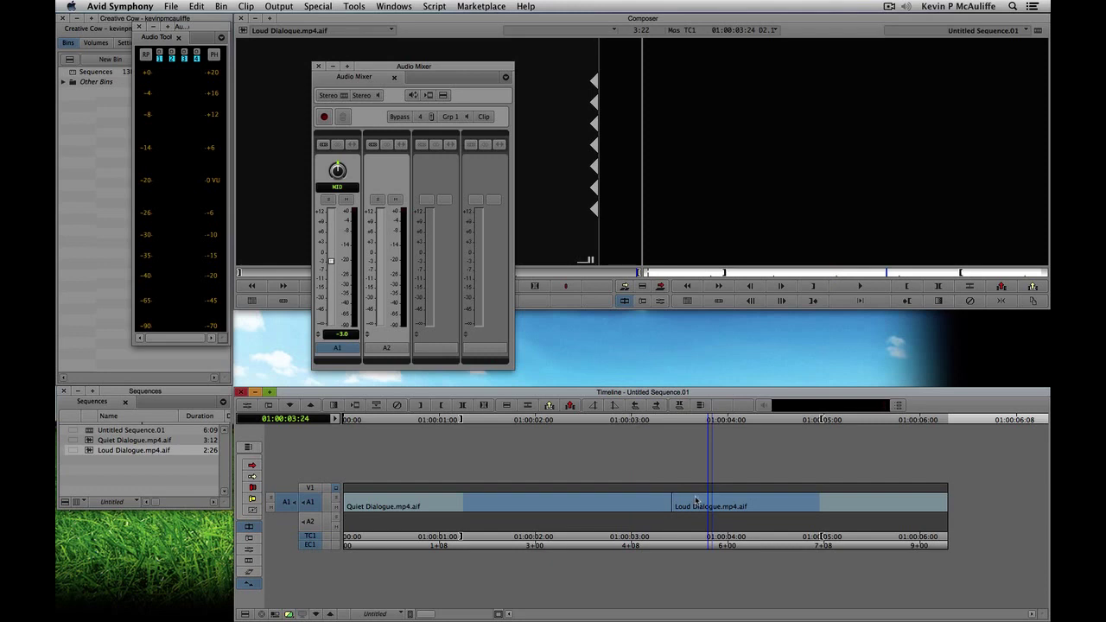
left_click(653, 507)
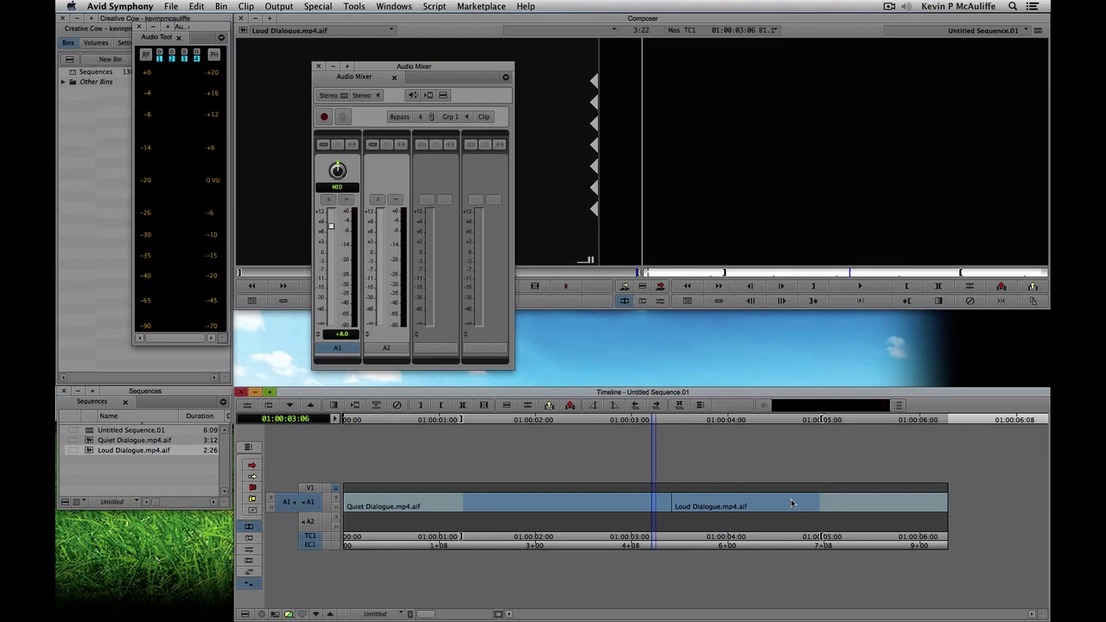
left_click_drag(584, 508, 525, 500)
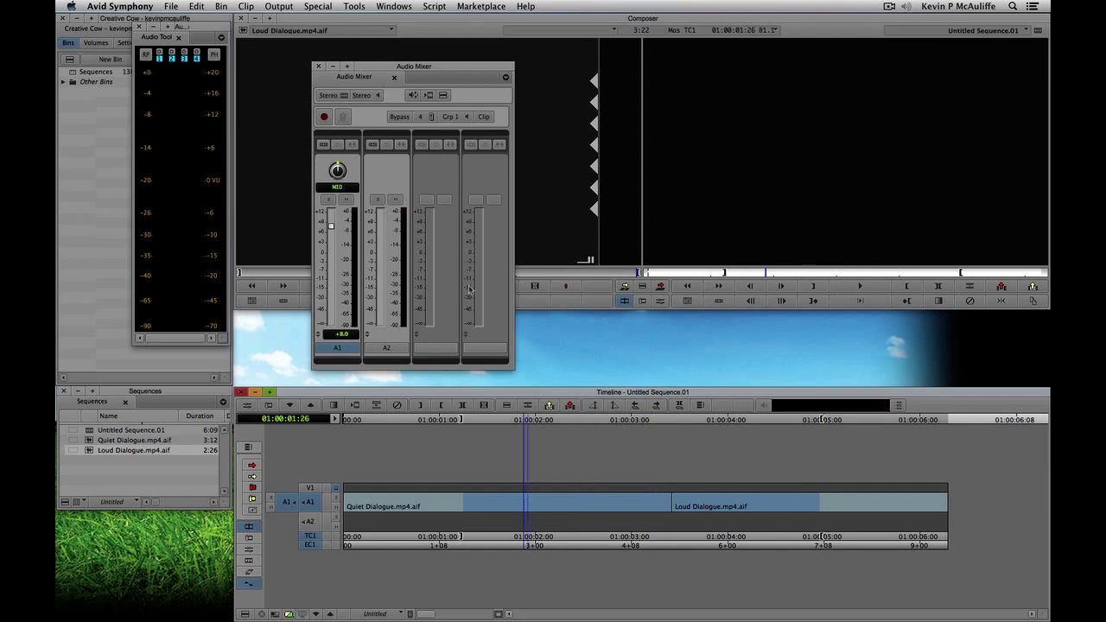
Step: Adjust the gain by +2 dB on track A1 across the marked In/Out range and check both clips' levels
left_click(442, 96)
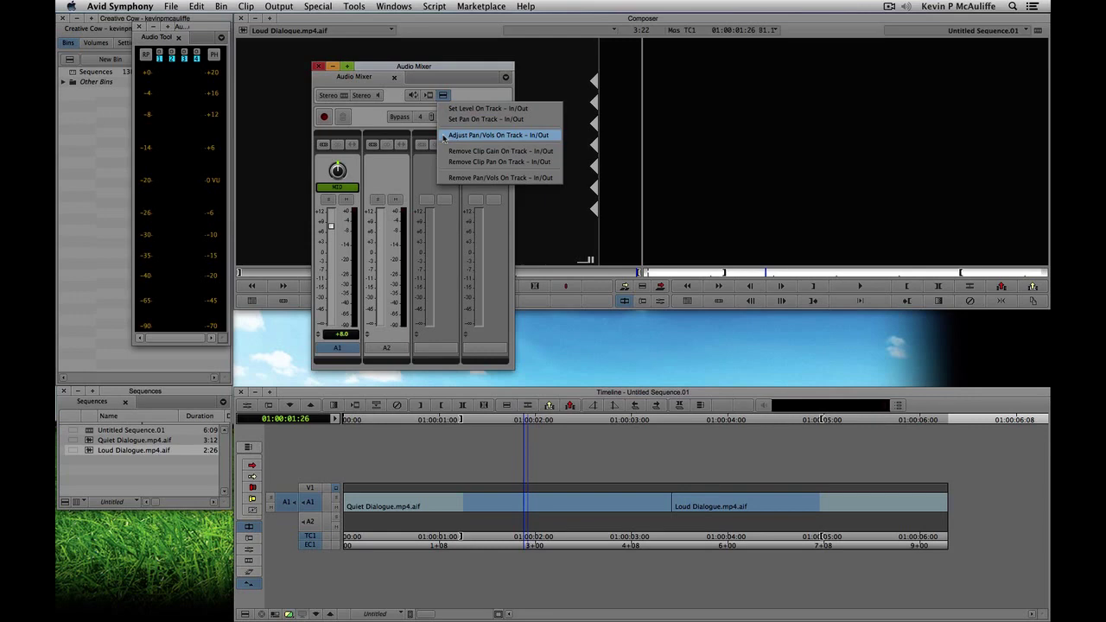
left_click(484, 135)
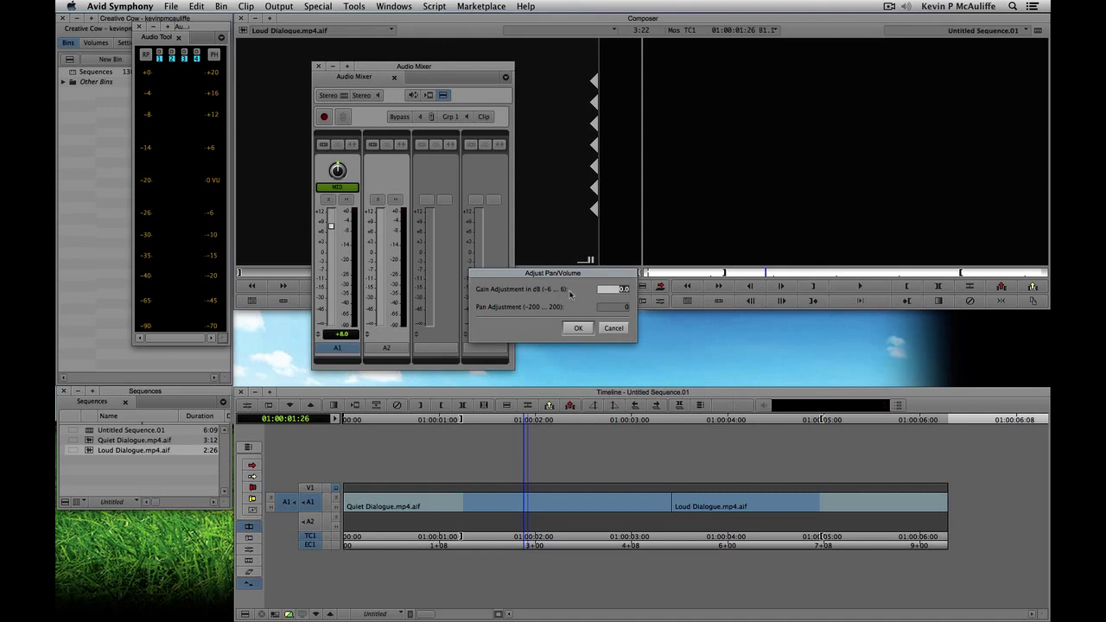
type("+2")
left_click(587, 330)
left_click(585, 331)
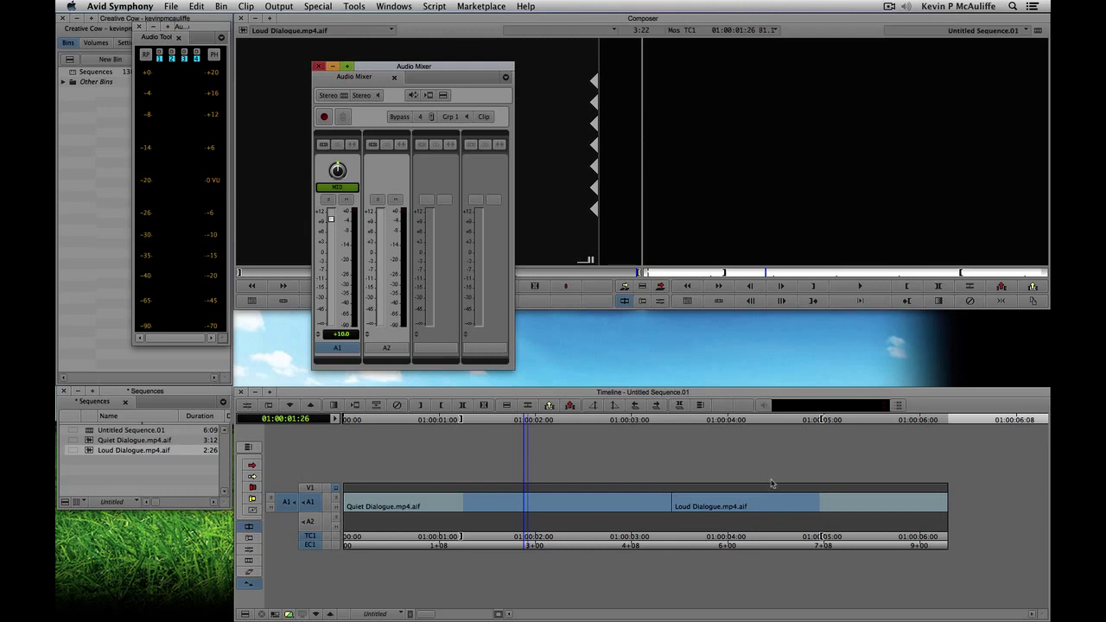
left_click(734, 501)
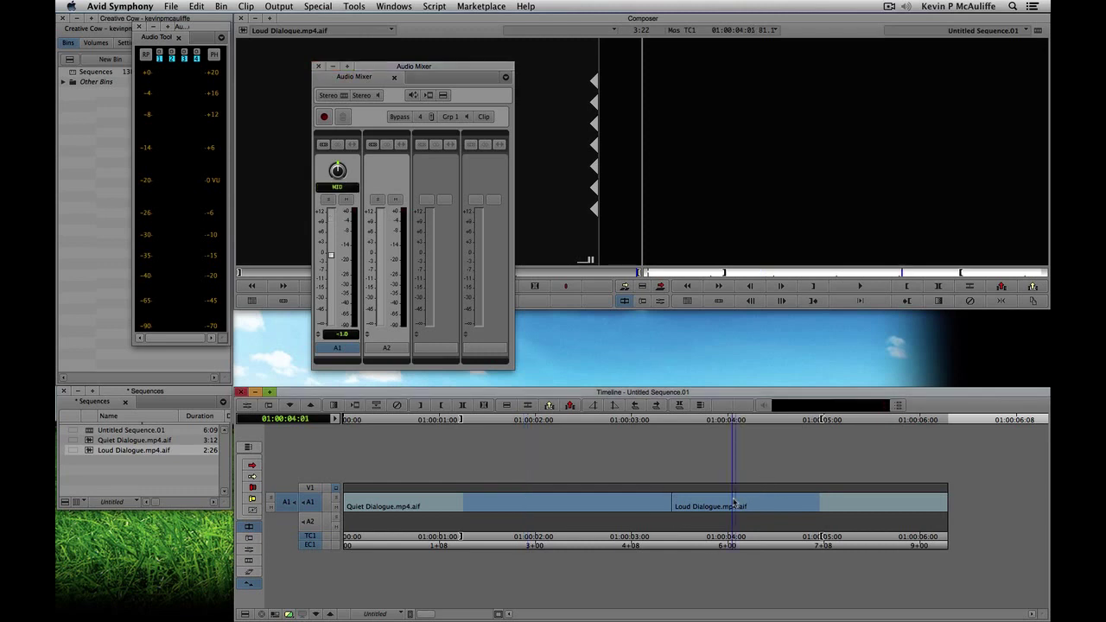
left_click_drag(734, 502, 548, 500)
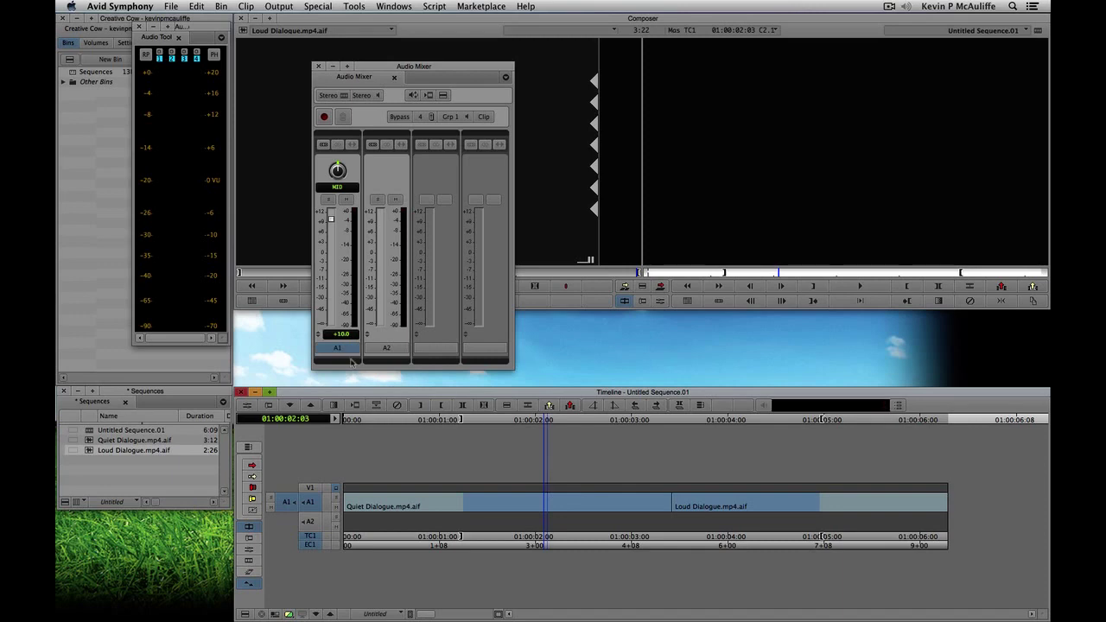
Step: Toggle solo and mute for track A1 on and off in the Timeline and the Audio Mixer
left_click(336, 500)
left_click(336, 508)
left_click(337, 500)
left_click(336, 508)
left_click(344, 200)
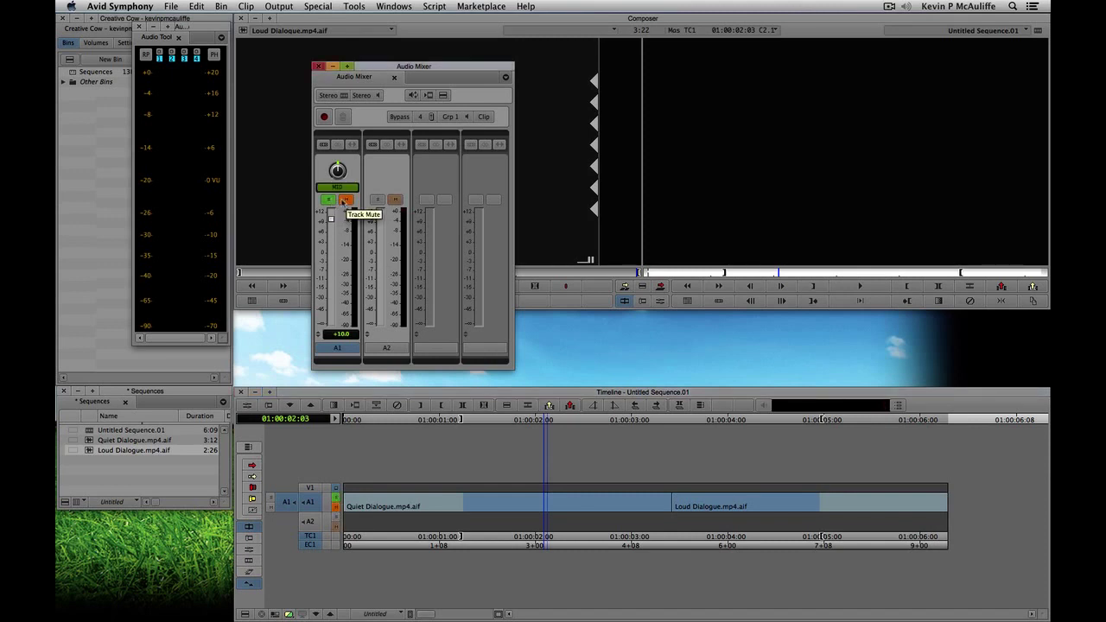
left_click(340, 200)
left_click(344, 200)
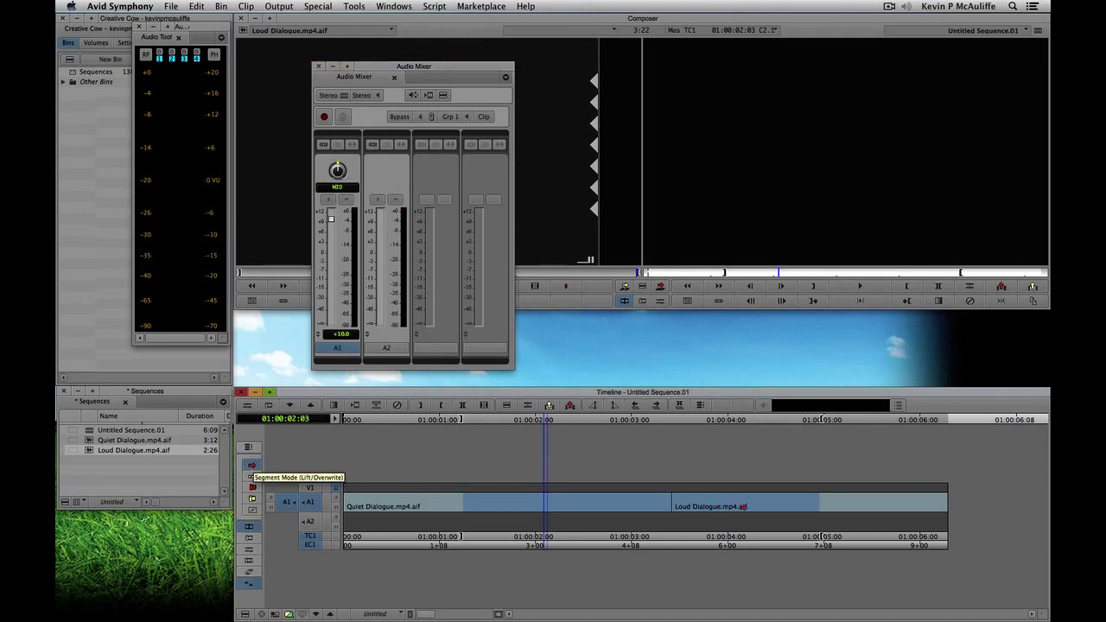
Step: Move the Loud Dialogue clip onto track A2 beneath the Quiet Dialogue clip and gang tracks A1 and A2
left_click_drag(765, 506, 488, 519)
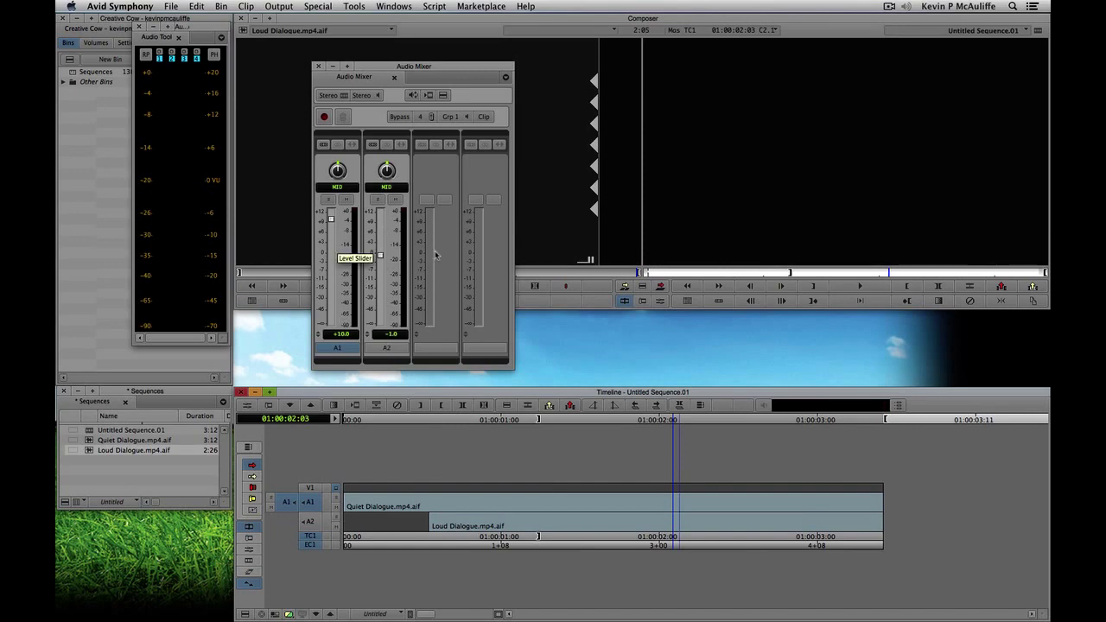
left_click(324, 144)
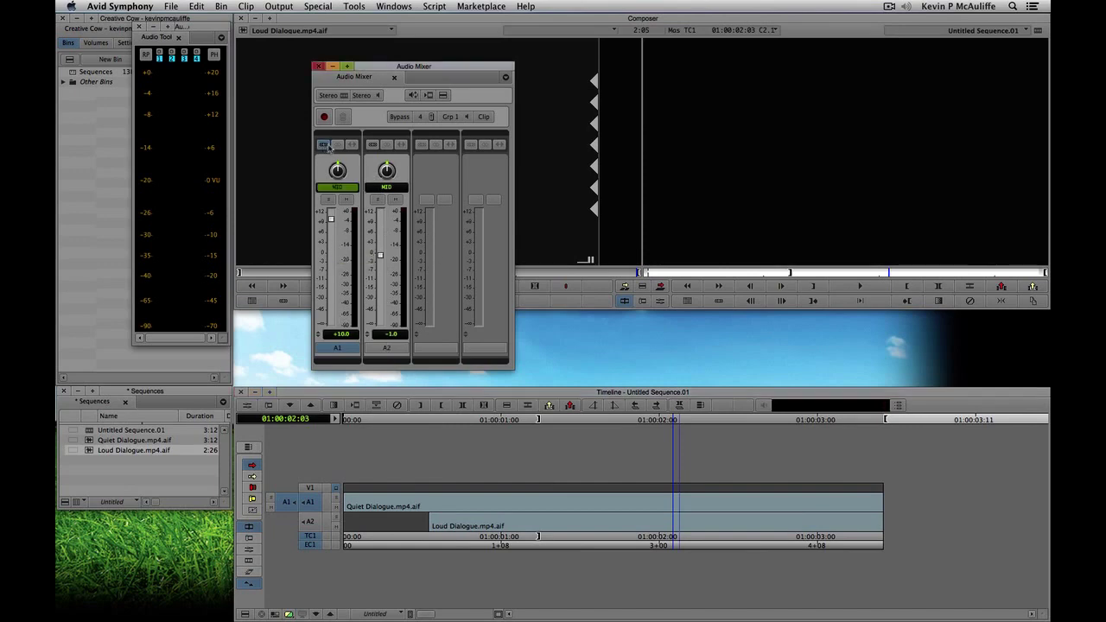
left_click(373, 144)
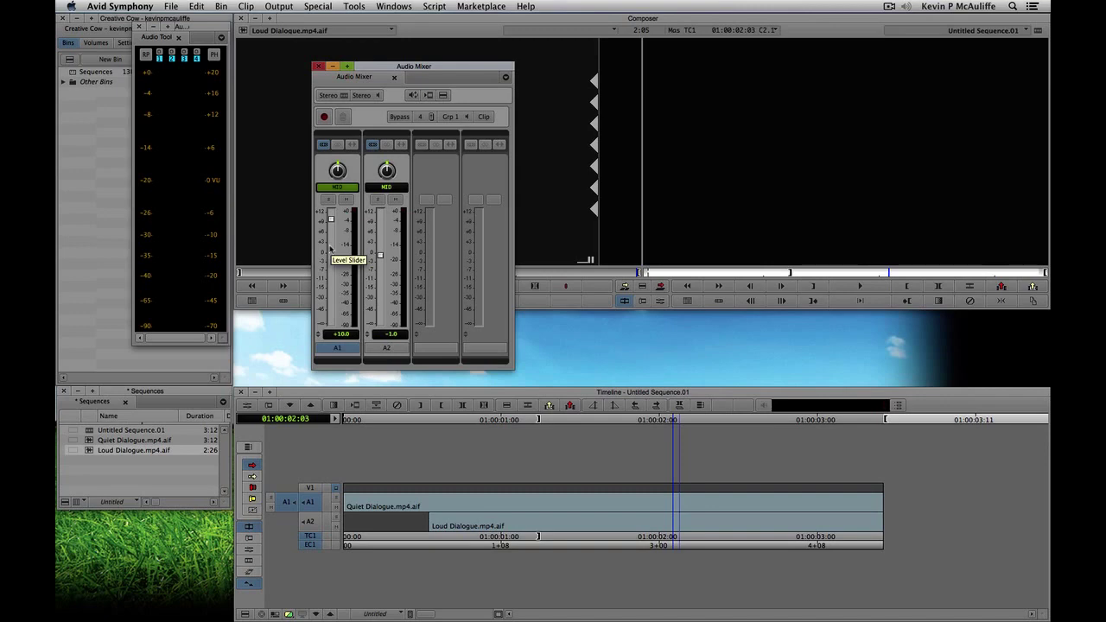
Step: Select track A2 in the mixer and undo the Loud Dialogue clip's move so it sits back on track A1
left_click(444, 95)
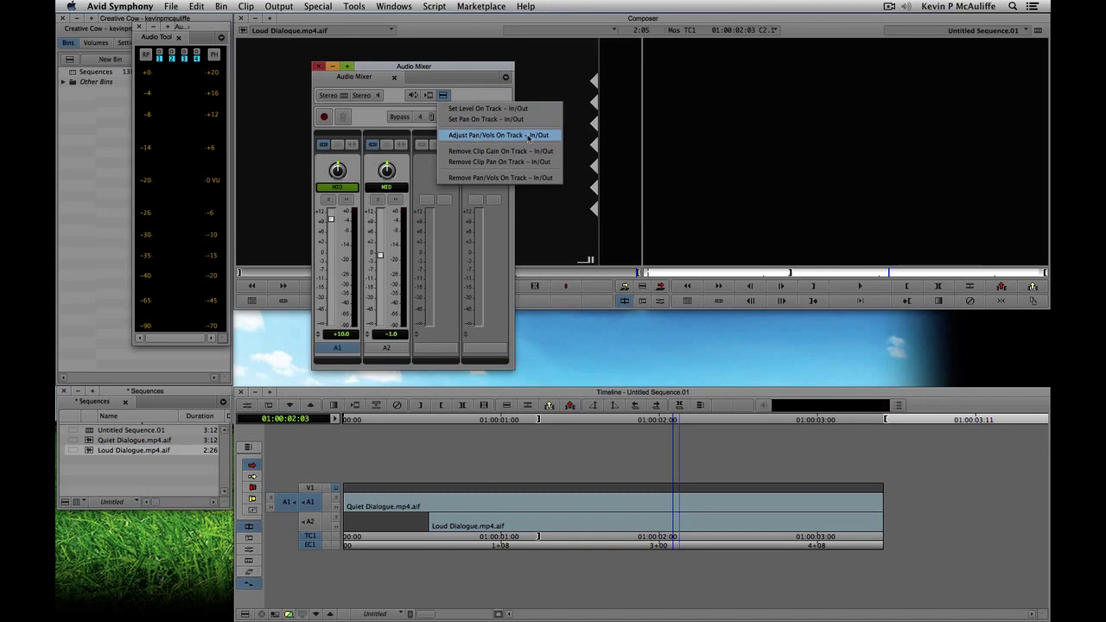
left_click(459, 69)
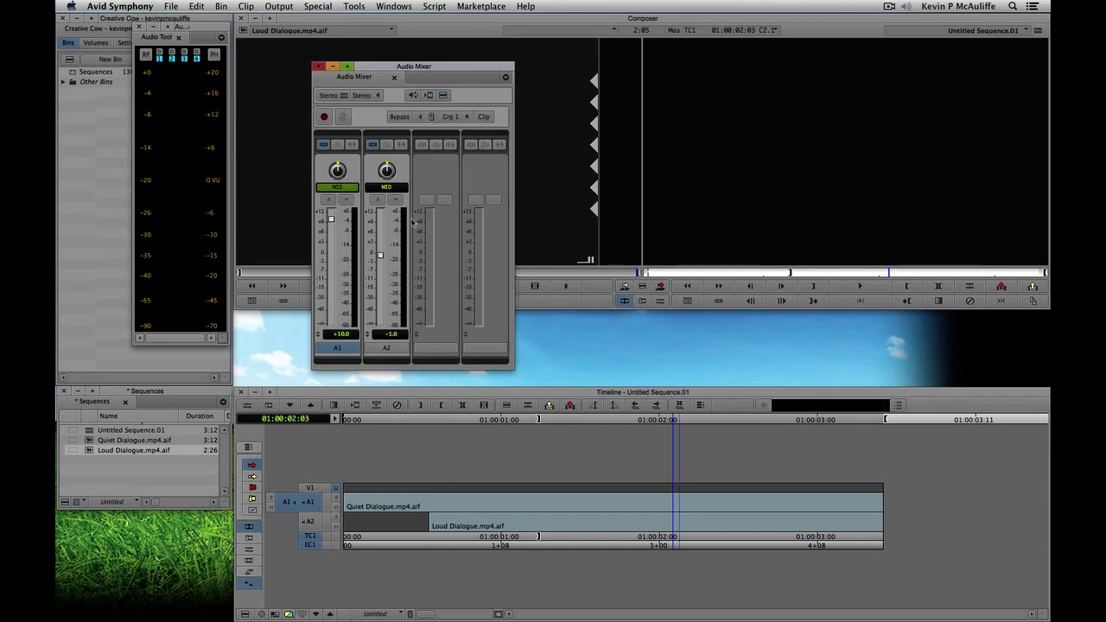
left_click_drag(380, 257, 413, 258)
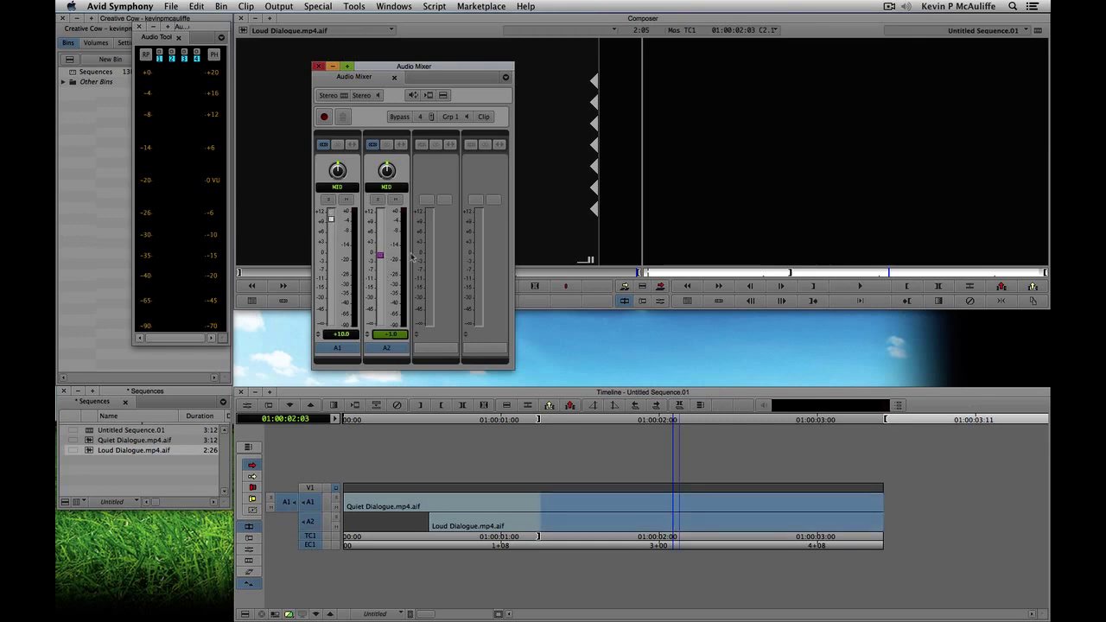
key("super+z")
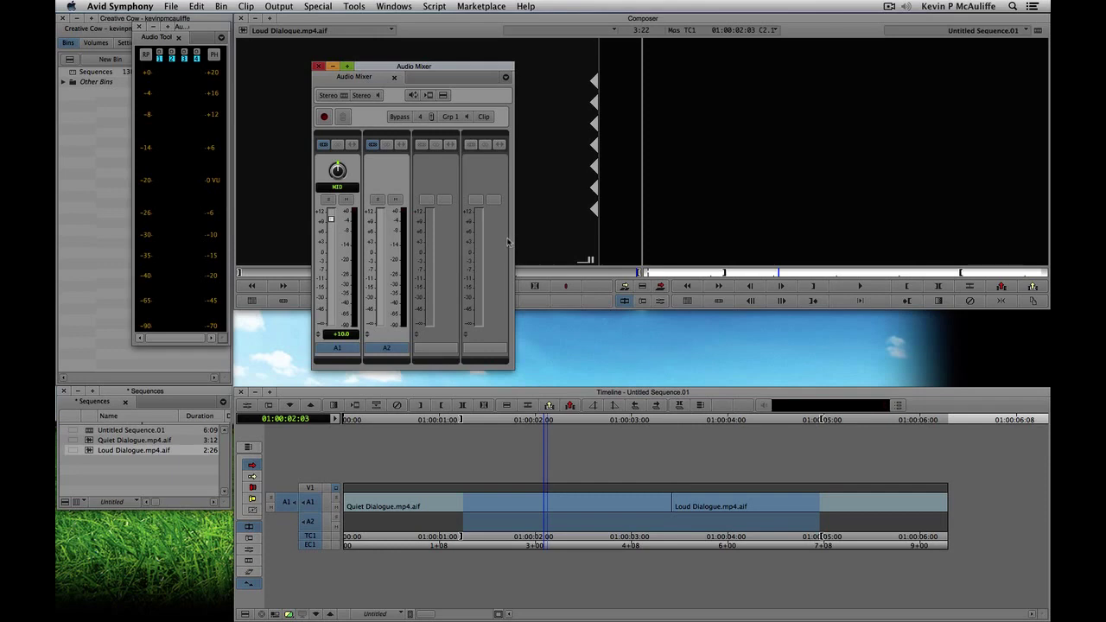
Step: Expand the Audio Mixer to eight mix panes
left_click(424, 119)
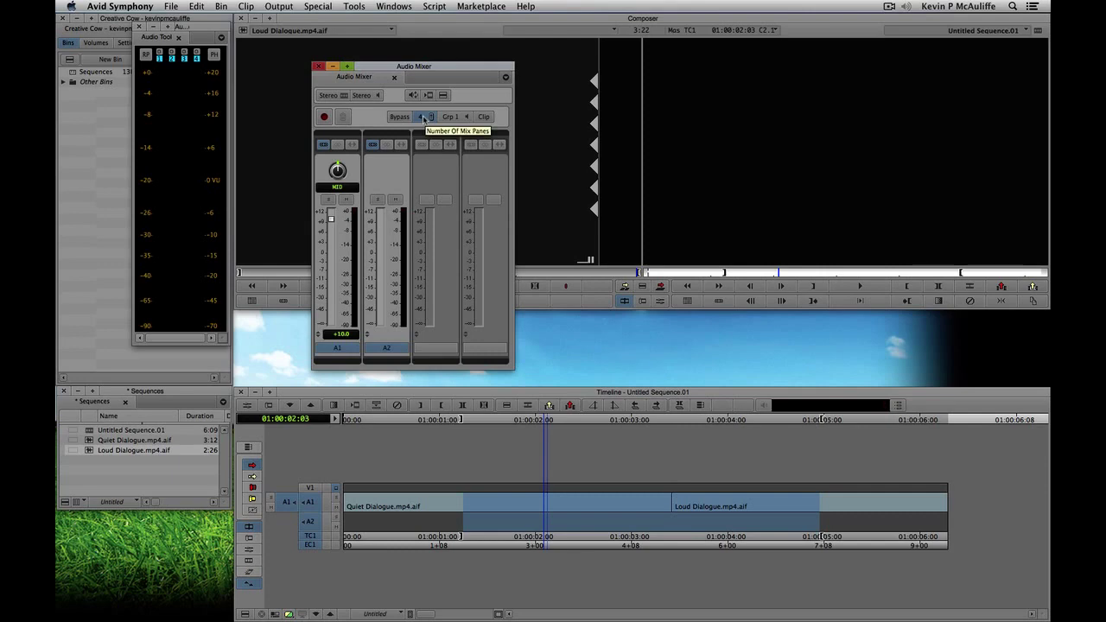
left_click(424, 118)
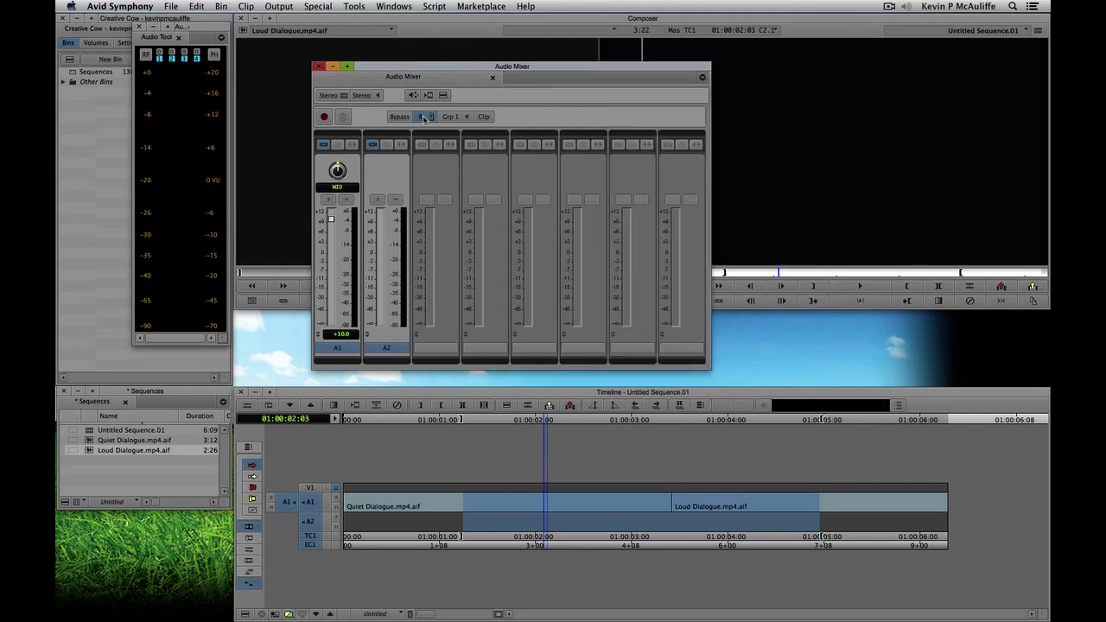
Step: Expand the Audio Mixer to sixteen mix panes, then reduce it to four panes
left_click(423, 119)
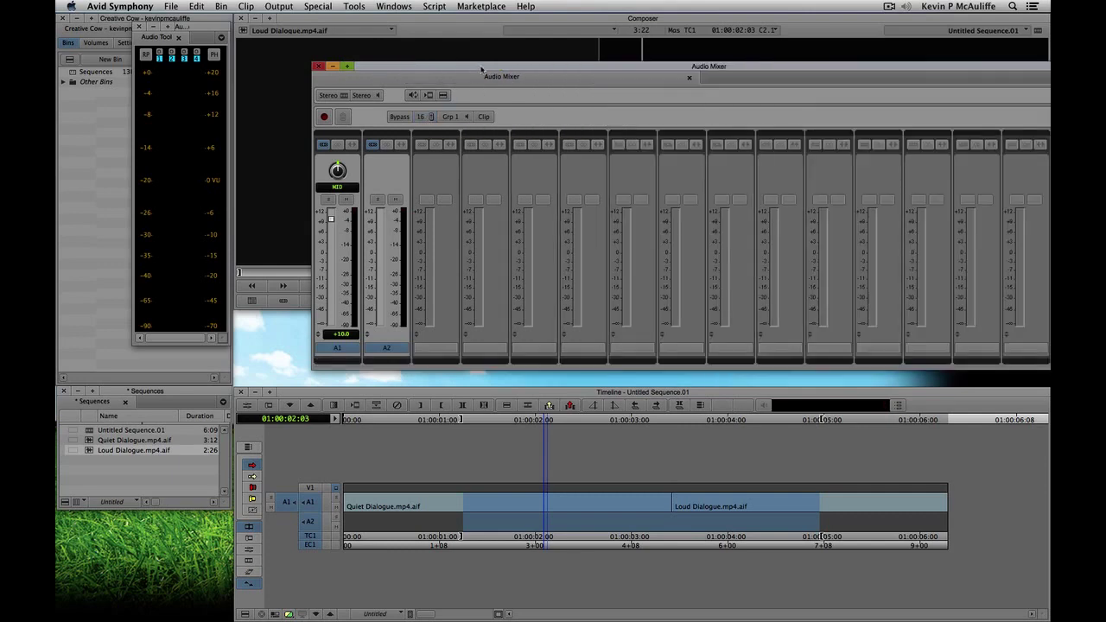
left_click_drag(481, 71, 318, 55)
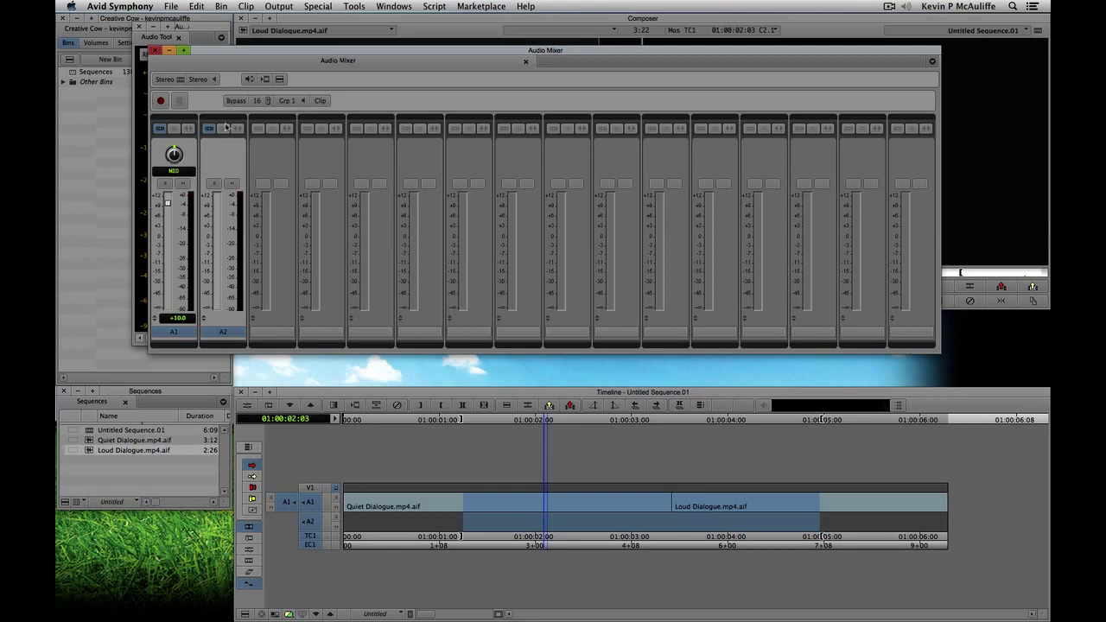
left_click(256, 100)
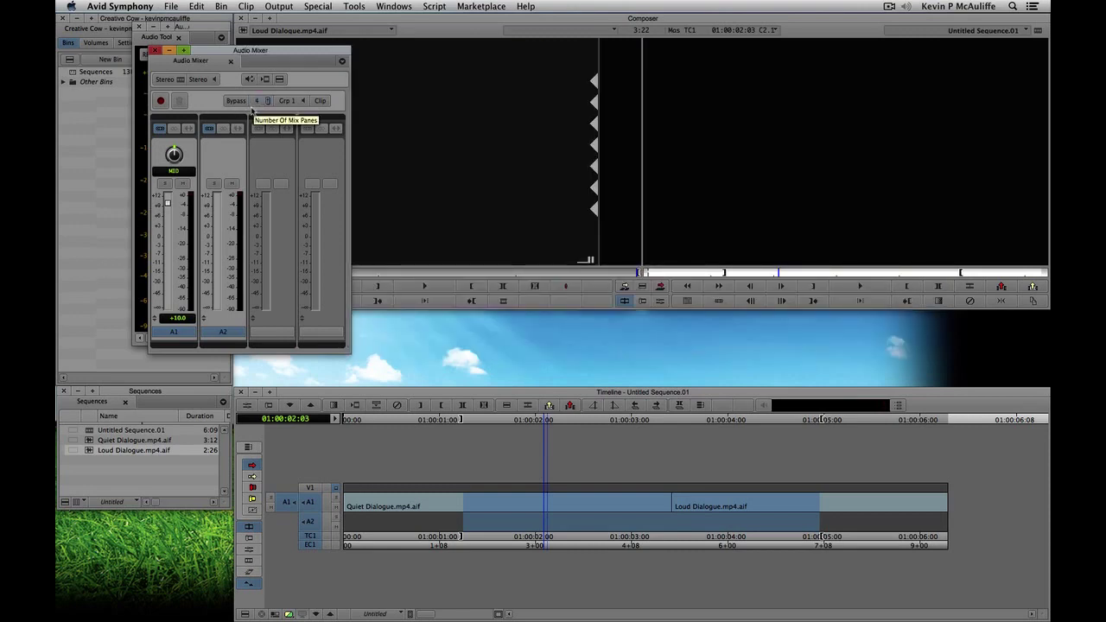
left_click(252, 106)
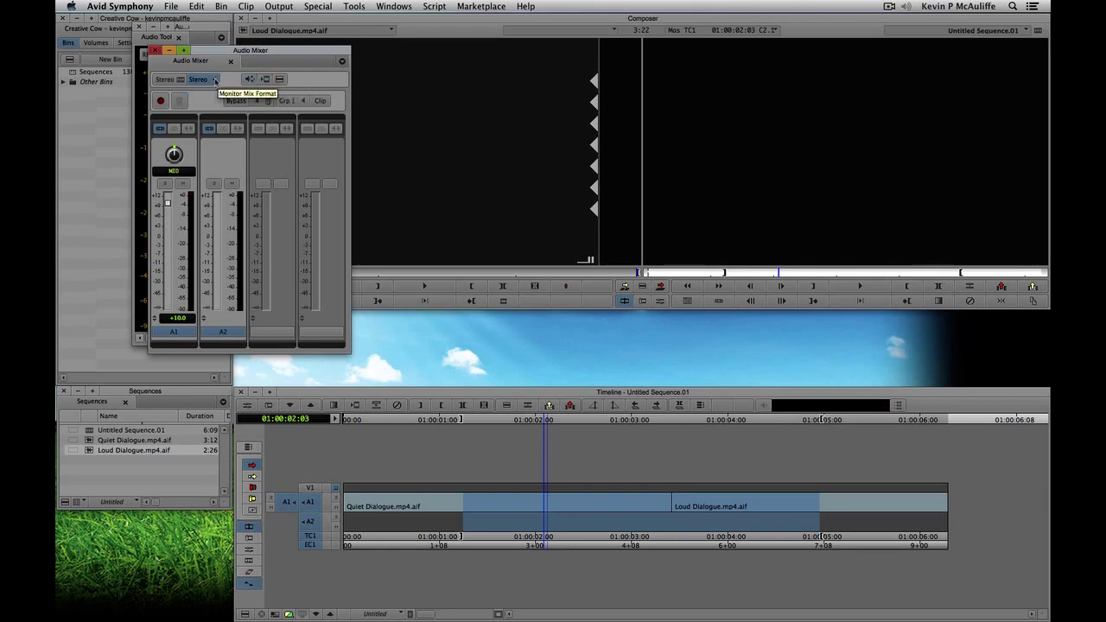
Step: Review the monitor mix format options and the stereo, 5.1 and 7.1 sequence format options in the Audio Mixer
left_click(214, 81)
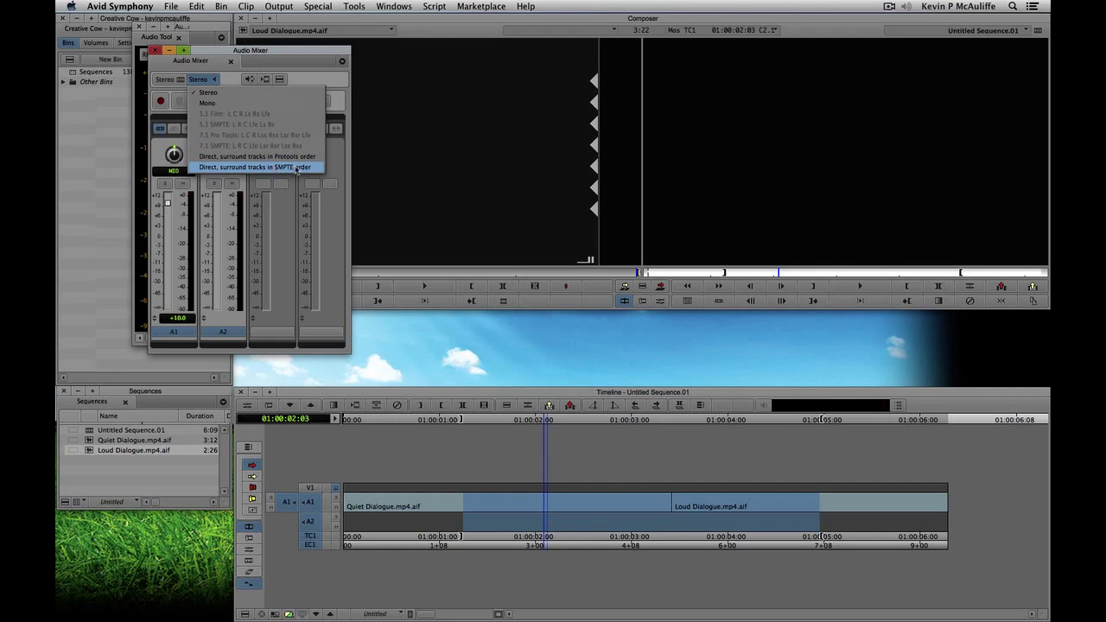
left_click(217, 58)
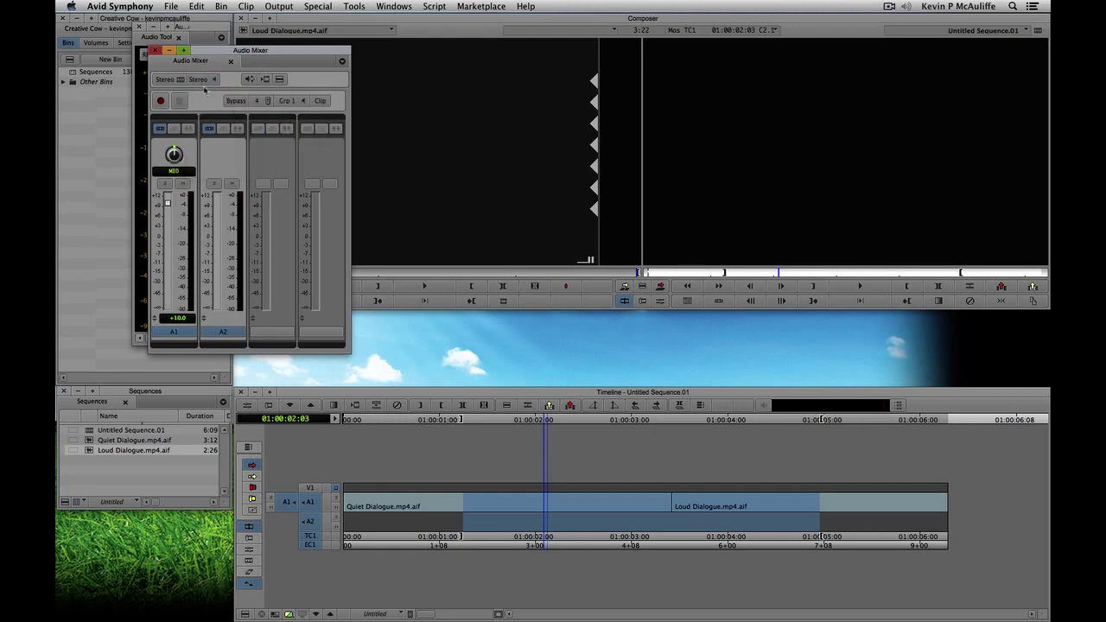
left_click(179, 80)
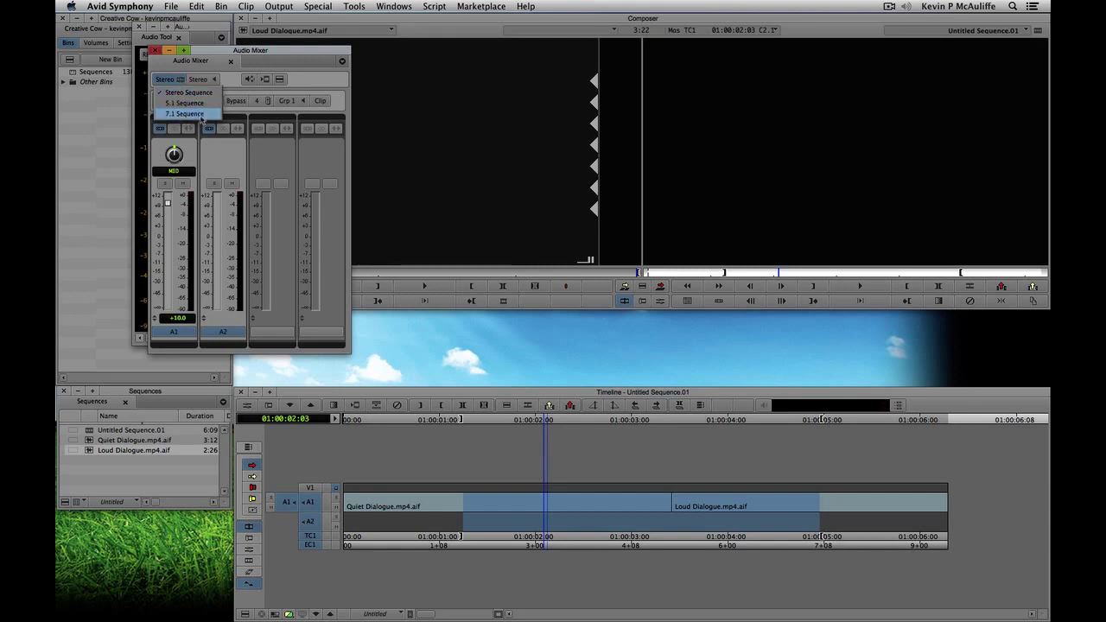
left_click(266, 56)
Step: Move the Audio Mixer clear of the Audio Tool and close both windows
left_click_drag(266, 56, 297, 66)
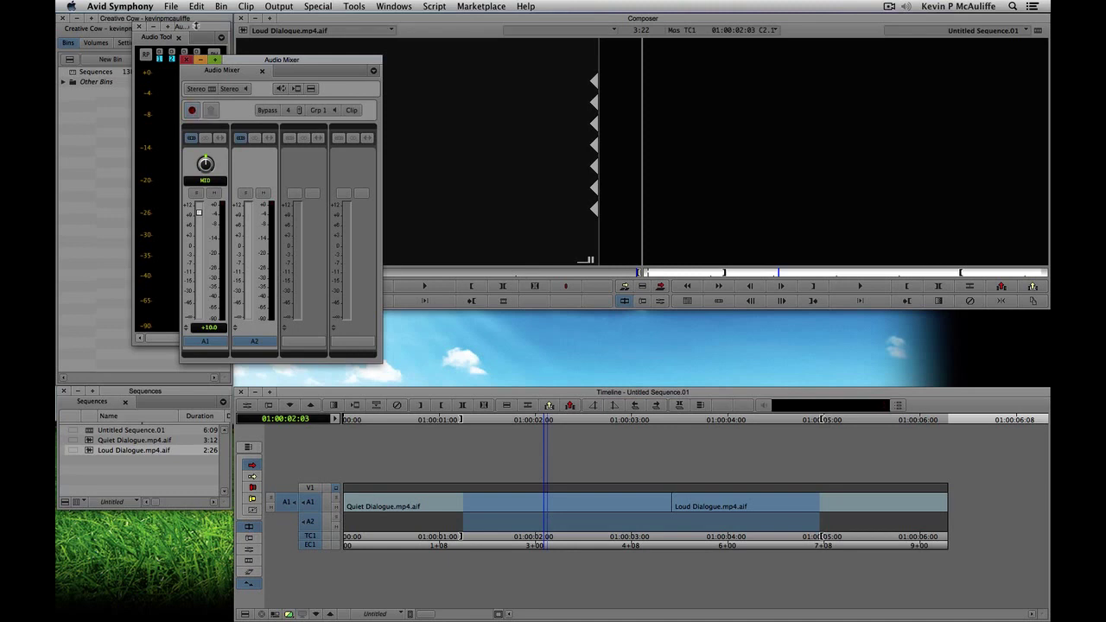
left_click_drag(247, 65, 369, 56)
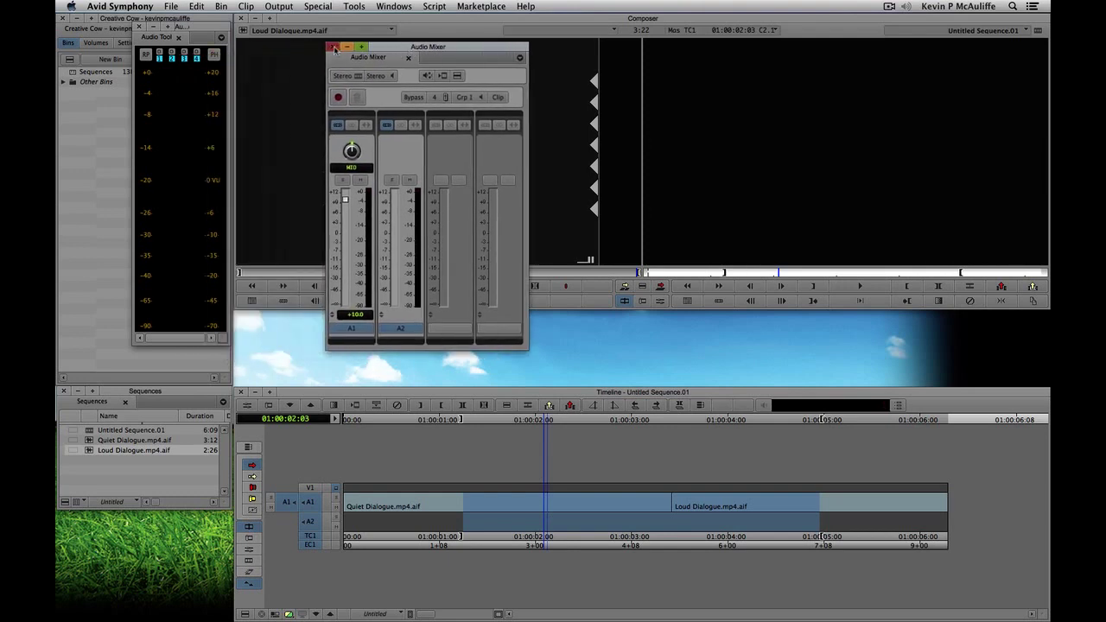
left_click(332, 46)
left_click(139, 27)
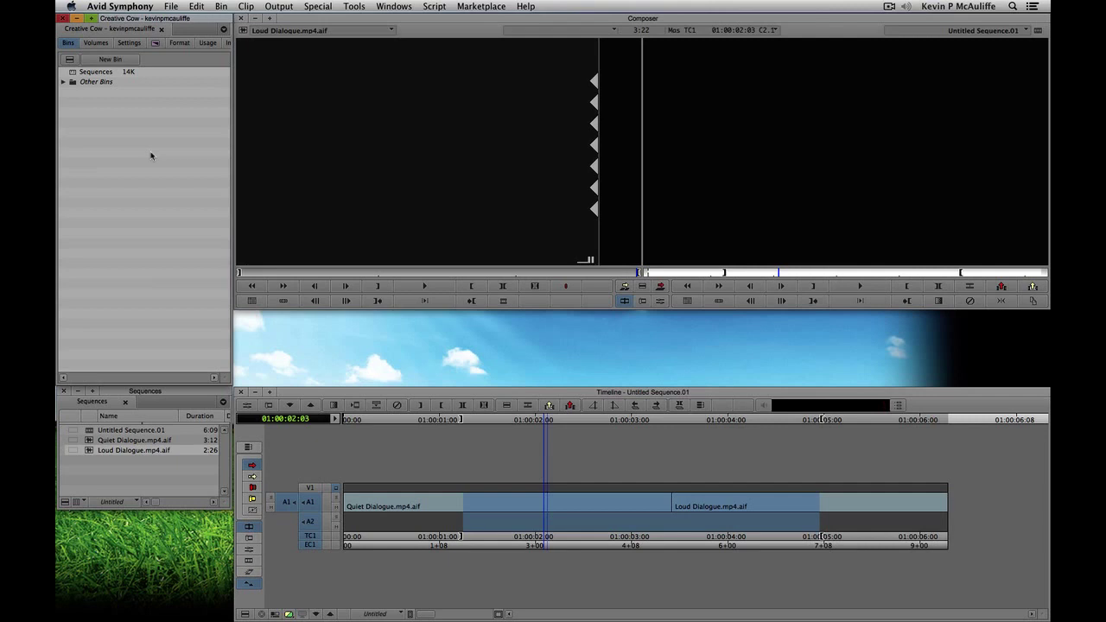
Step: Open the Music bin from Other Bins and load the Rampant_HipHop_Vol 02_Thrilla_Full.wav clip into the source monitor
left_click(62, 82)
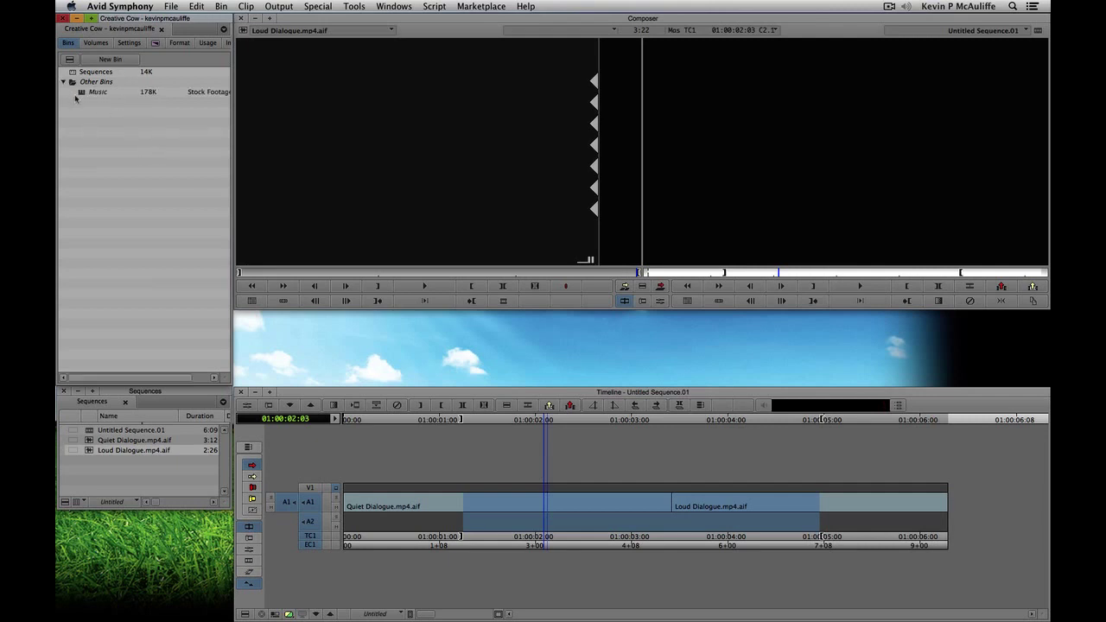
double_click(81, 92)
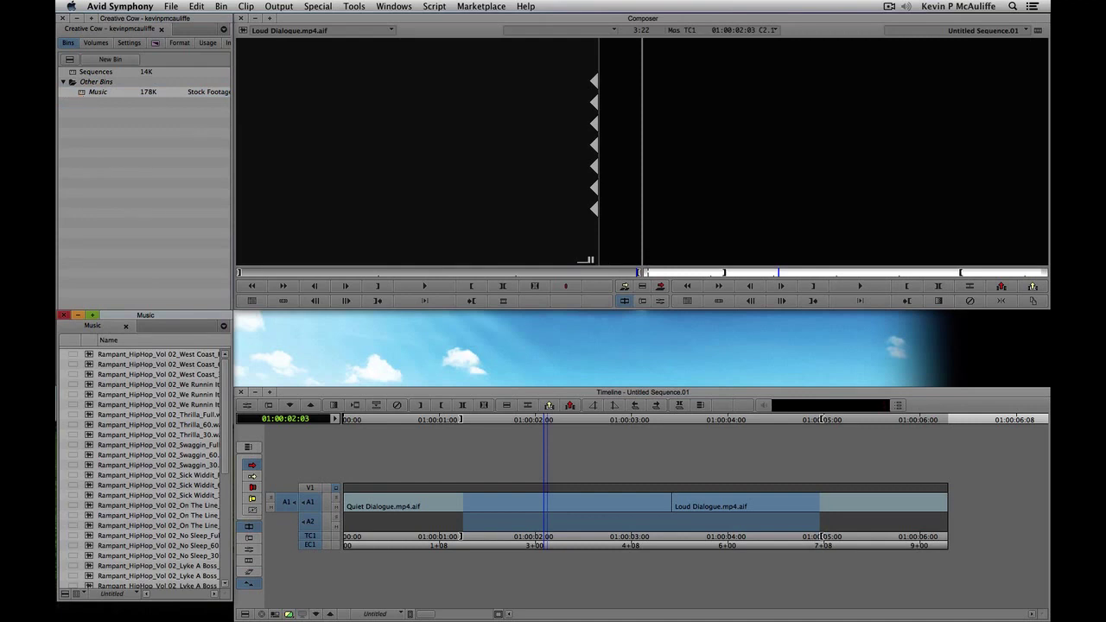
double_click(97, 415)
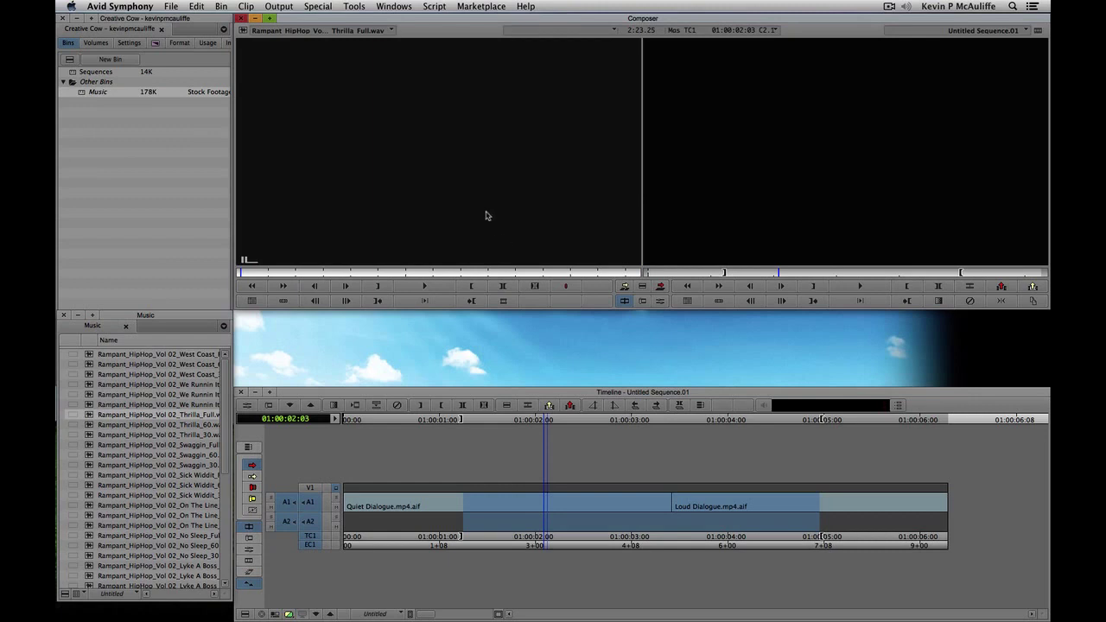
Step: Show the Audio Tool and play part of the Thrilla_Full music clip to check its levels
key("super+1")
key("space")
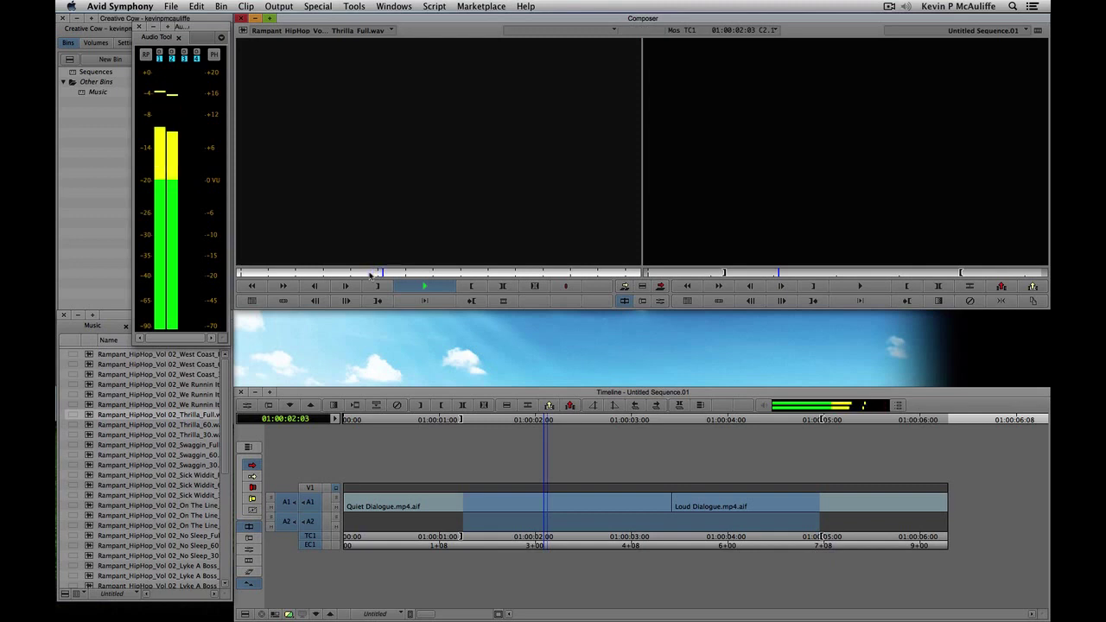
key("space")
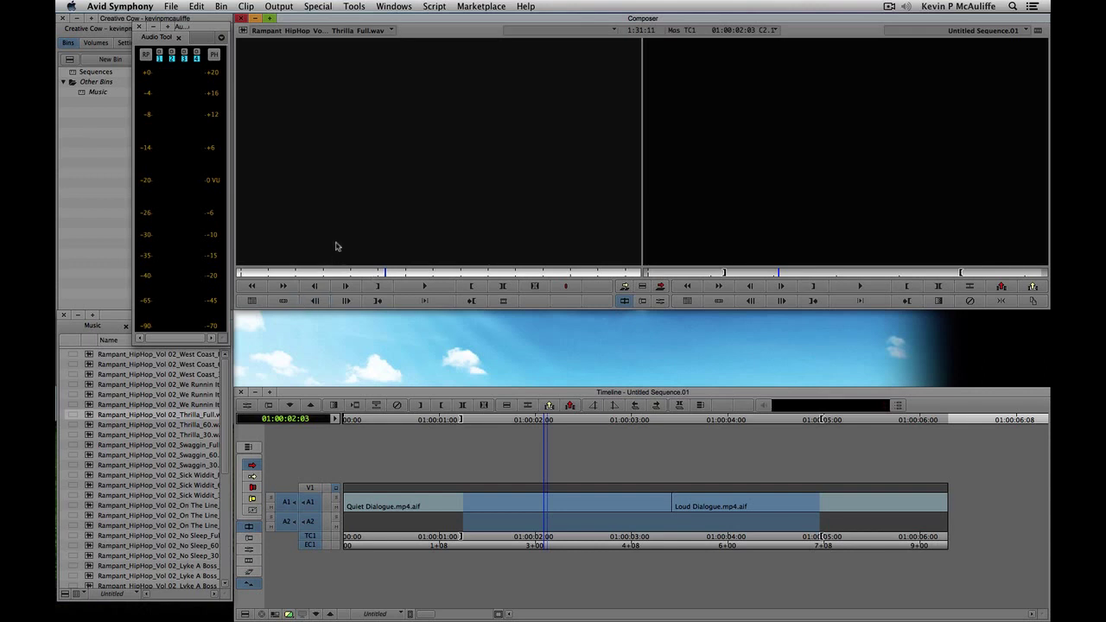
Step: Open the Audio Mixer for the loaded Thrilla_Full clip and place it over the record monitor
left_click(357, 9)
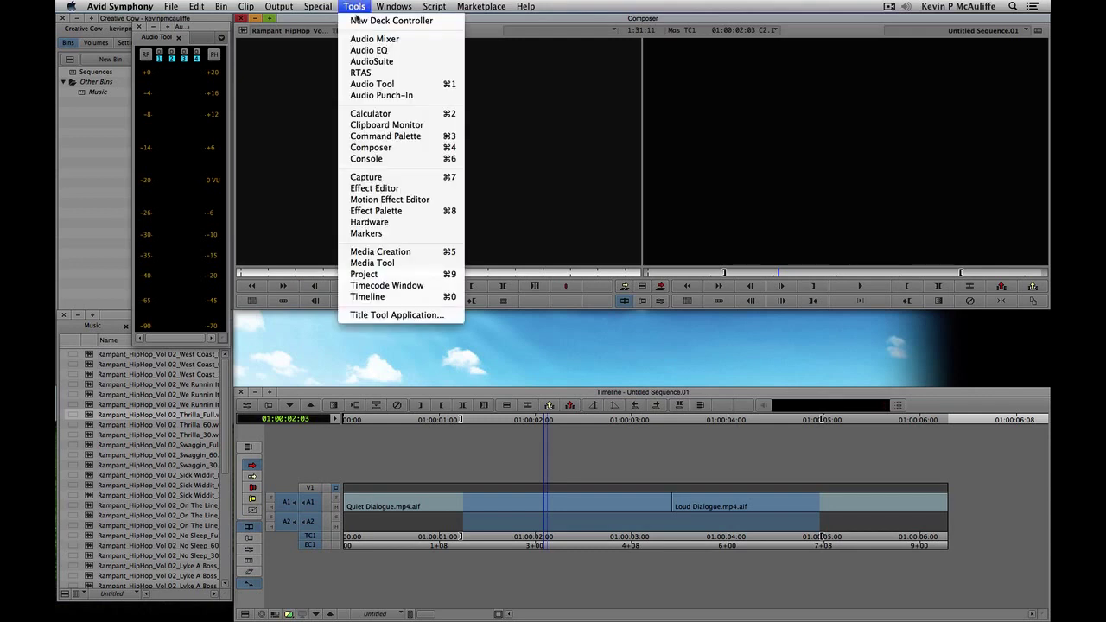
left_click(374, 39)
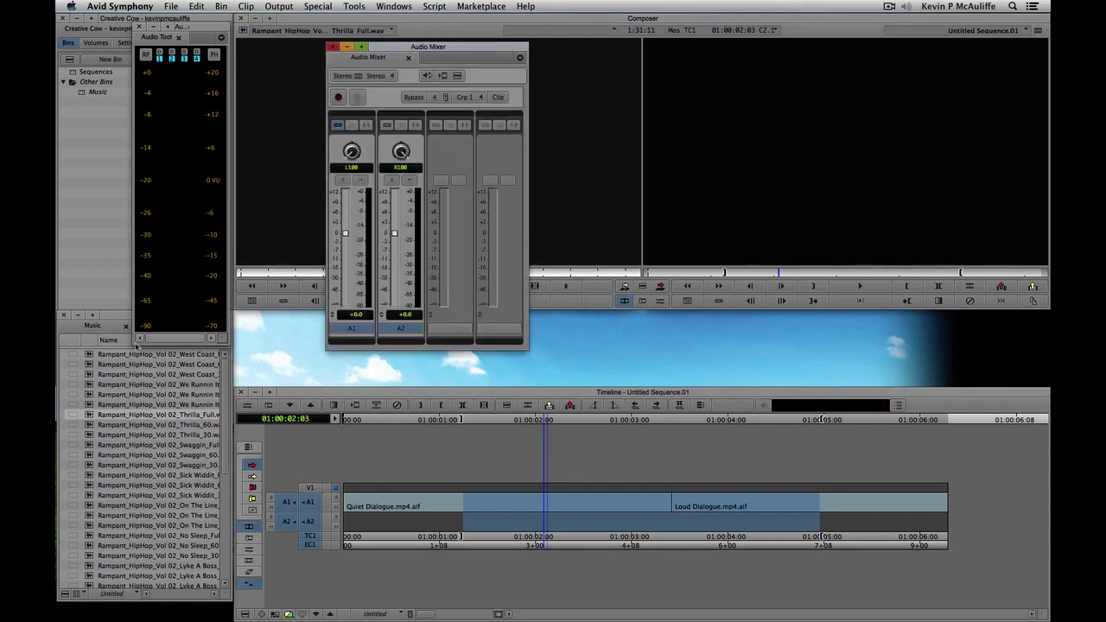
left_click_drag(380, 48, 743, 84)
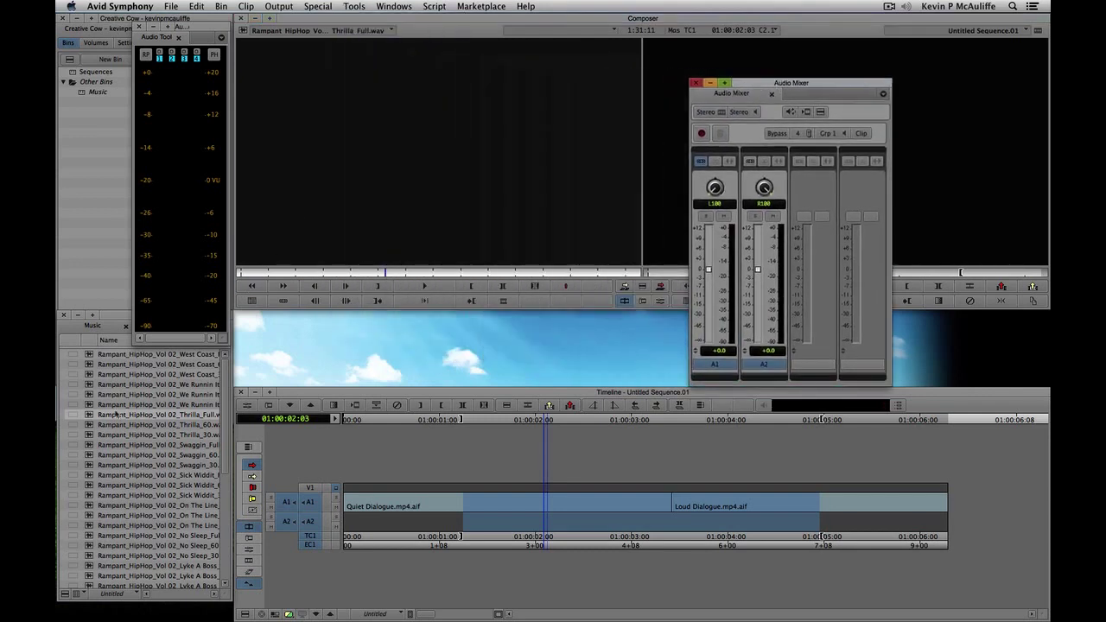
left_click(90, 420)
left_click(412, 173)
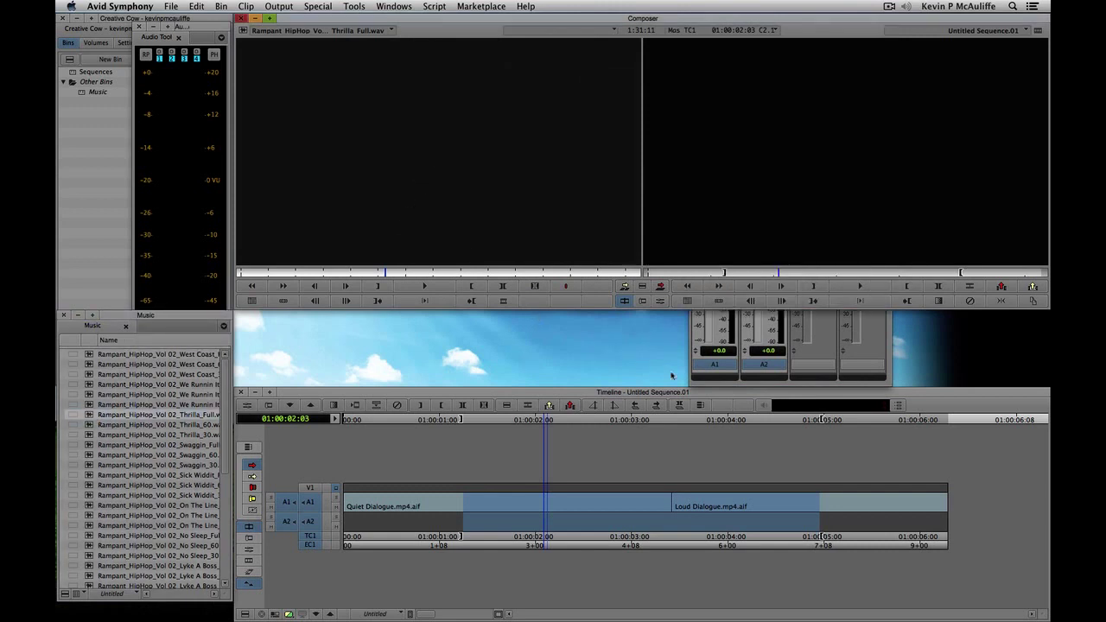
left_click(856, 364)
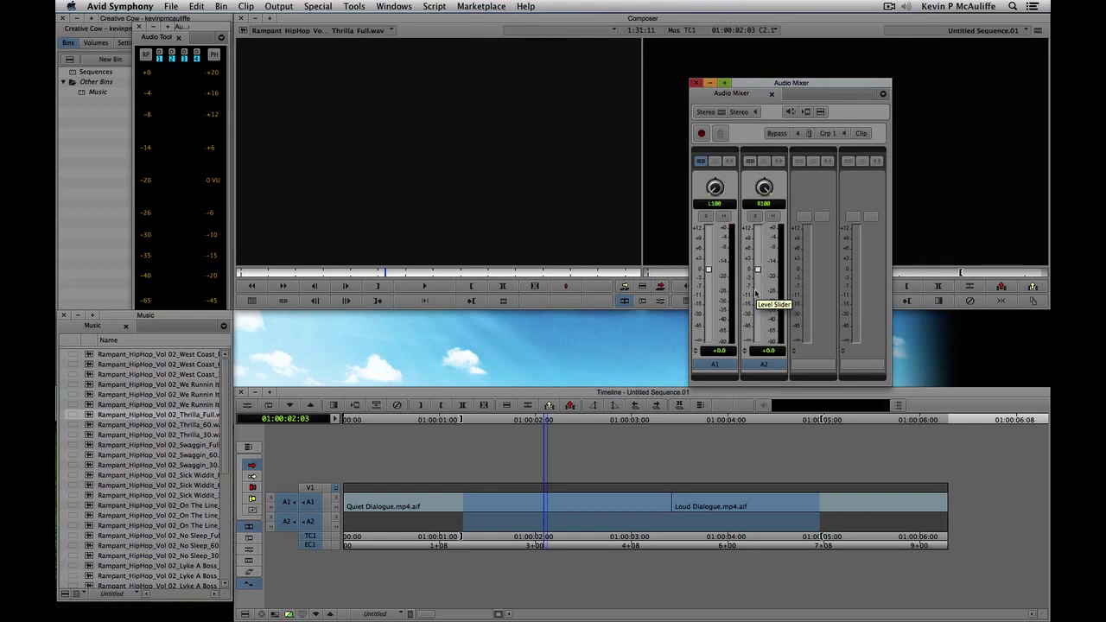
Step: Gang tracks A1 and A2 of the Thrilla_Full source clip and set their levels to -10 dB
left_click(765, 353)
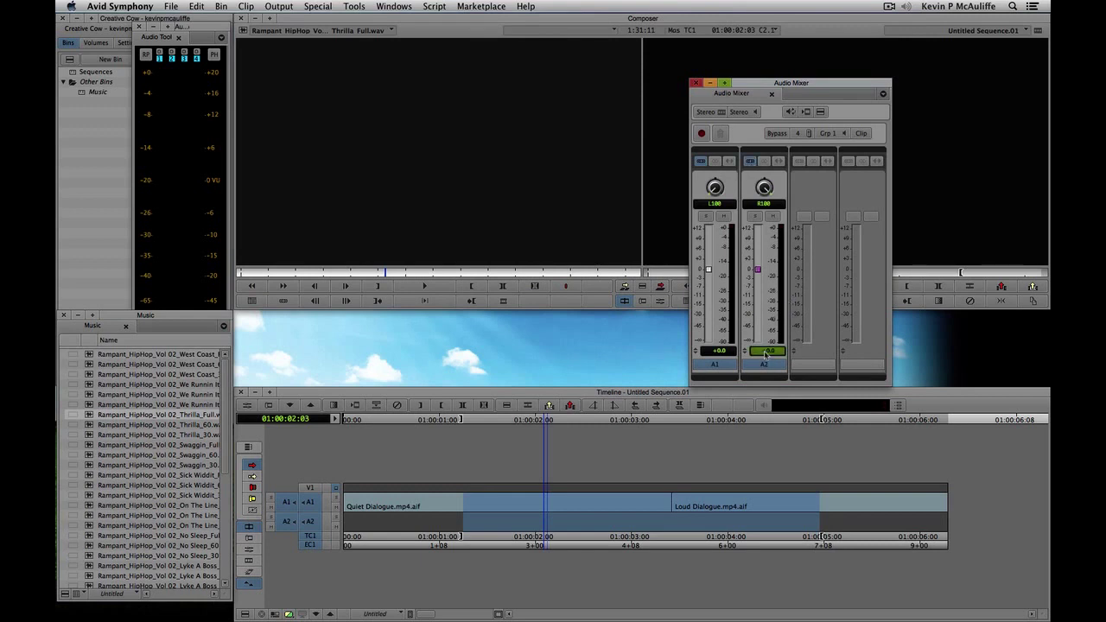
type("-10")
key("Return")
Step: Load the We Runnin It 30 music clip into the source monitor and check its levels in the Audio Mixer
left_click(93, 416)
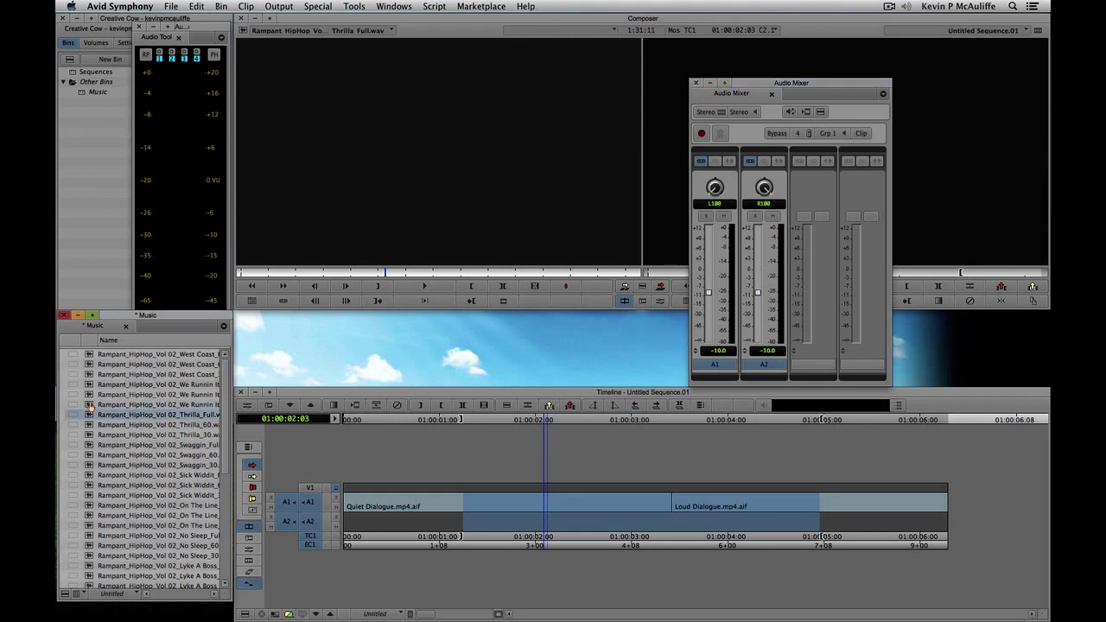
left_click(89, 405)
double_click(90, 405)
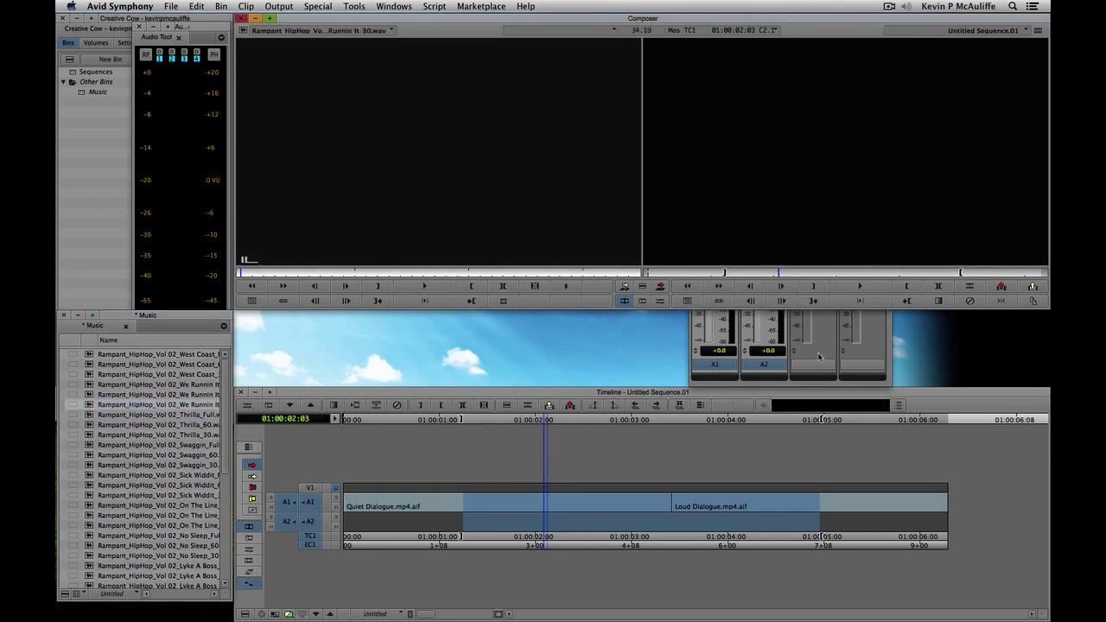
left_click(793, 363)
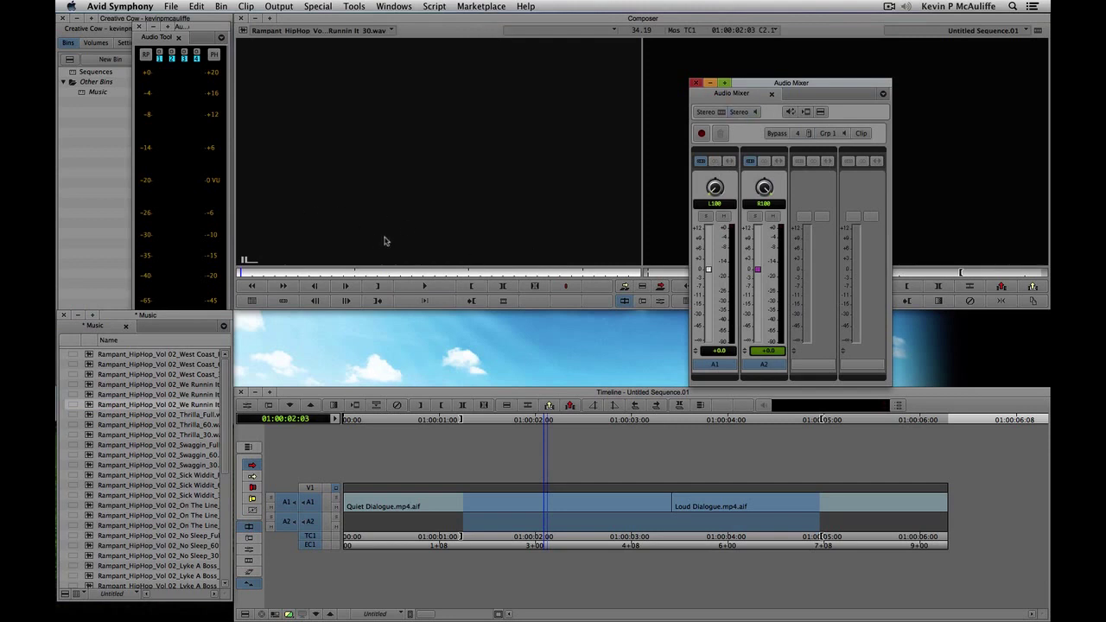
Step: Reload the Thrilla_Full music clip into the source monitor and check its levels in the Audio Mixer
left_click(88, 416)
double_click(87, 416)
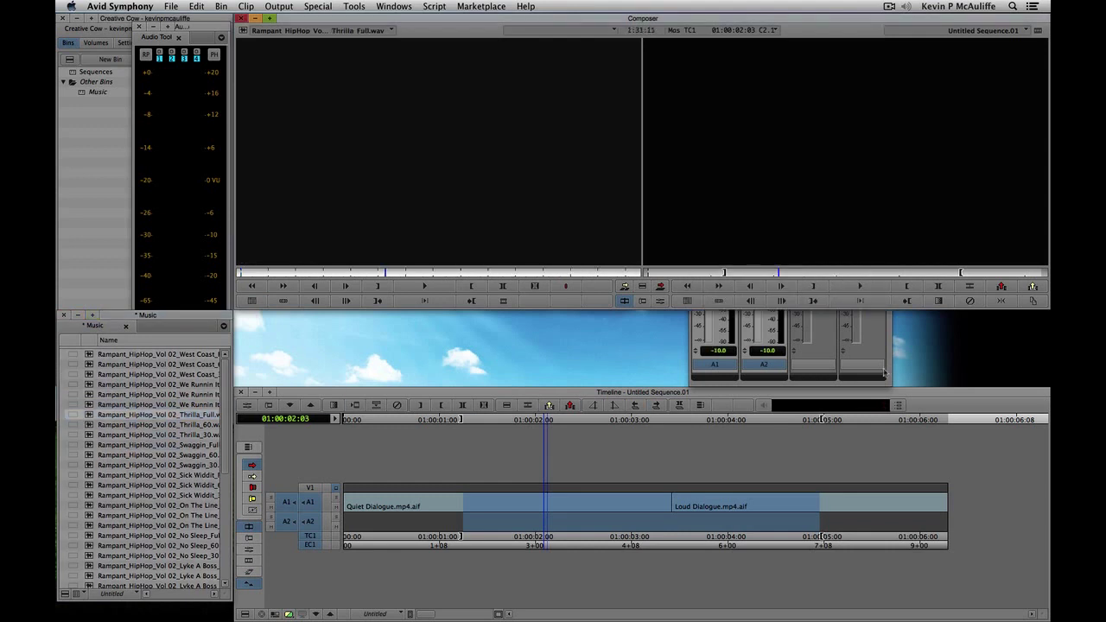
left_click(875, 354)
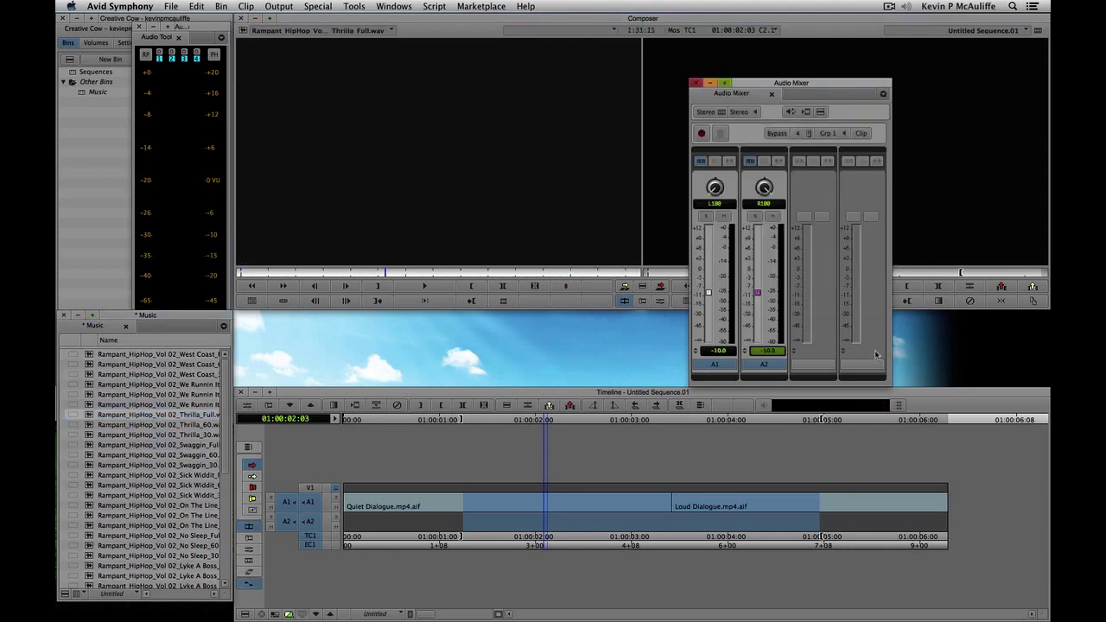